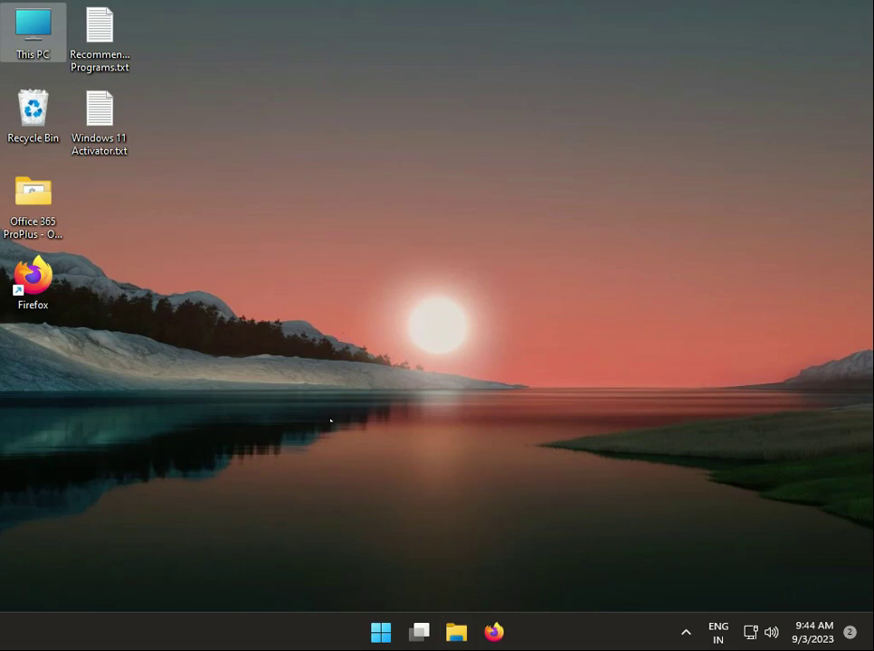
- Check the Windows Update status page in Settings, then close Settings
click(380, 632)
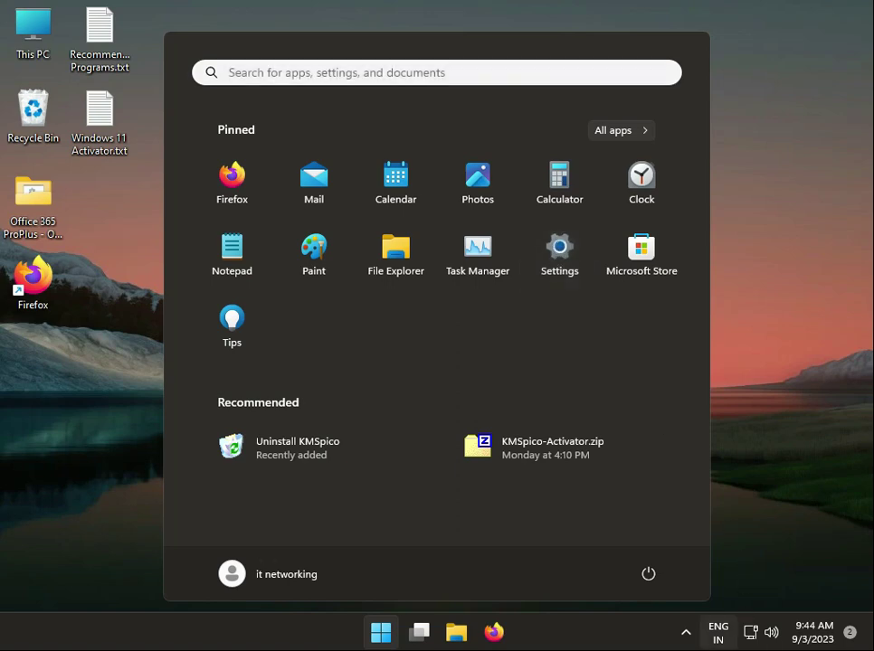
key(super+i)
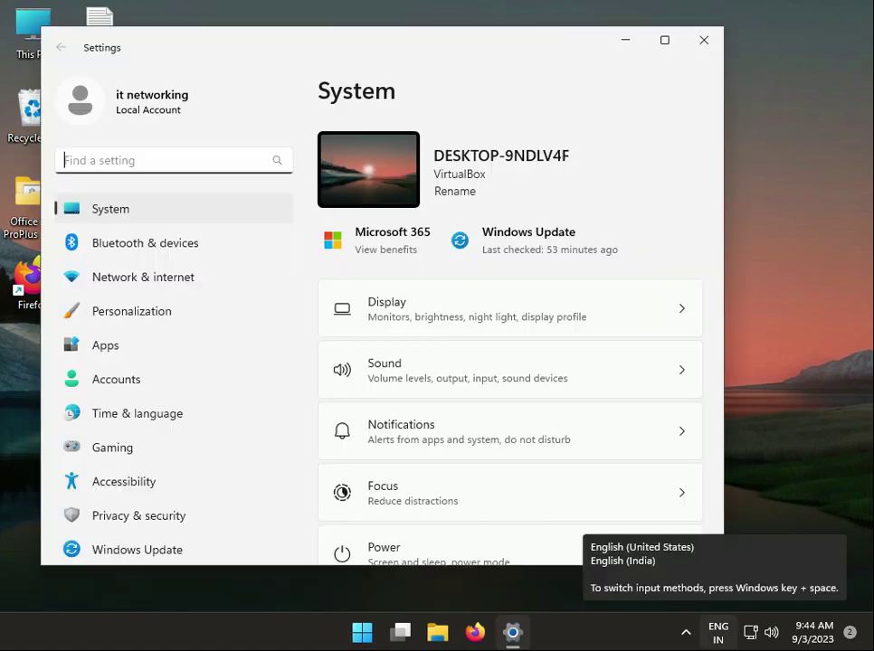
click(195, 552)
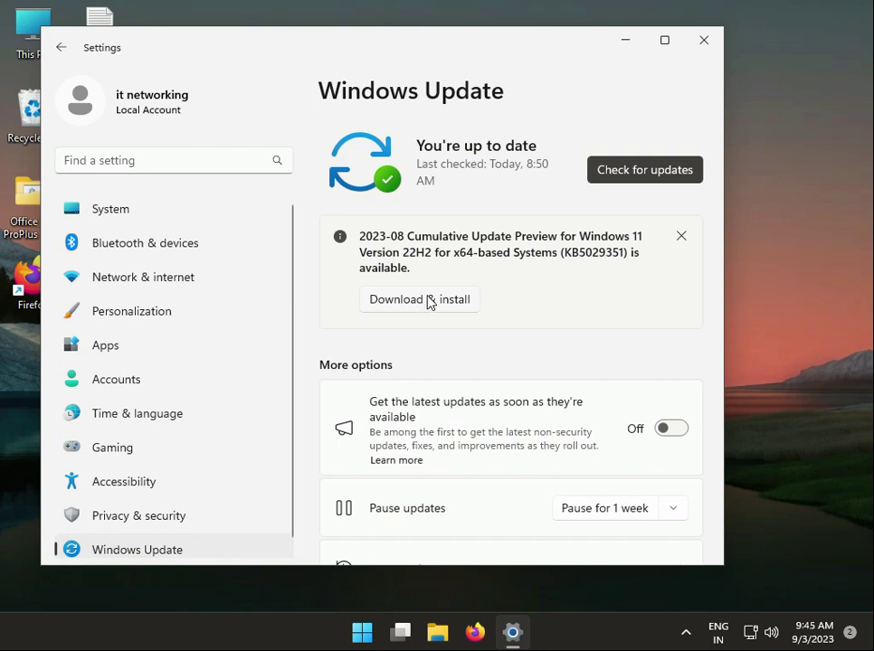
click(702, 47)
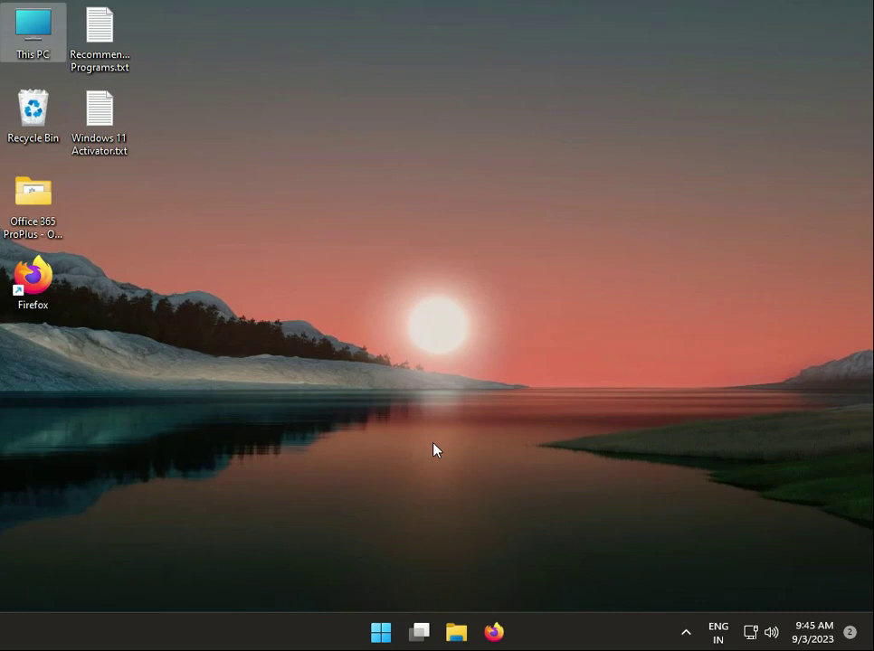
- Browse File Explorer to C:\Windows and scroll down to the SoftwareDistribution folder
click(457, 633)
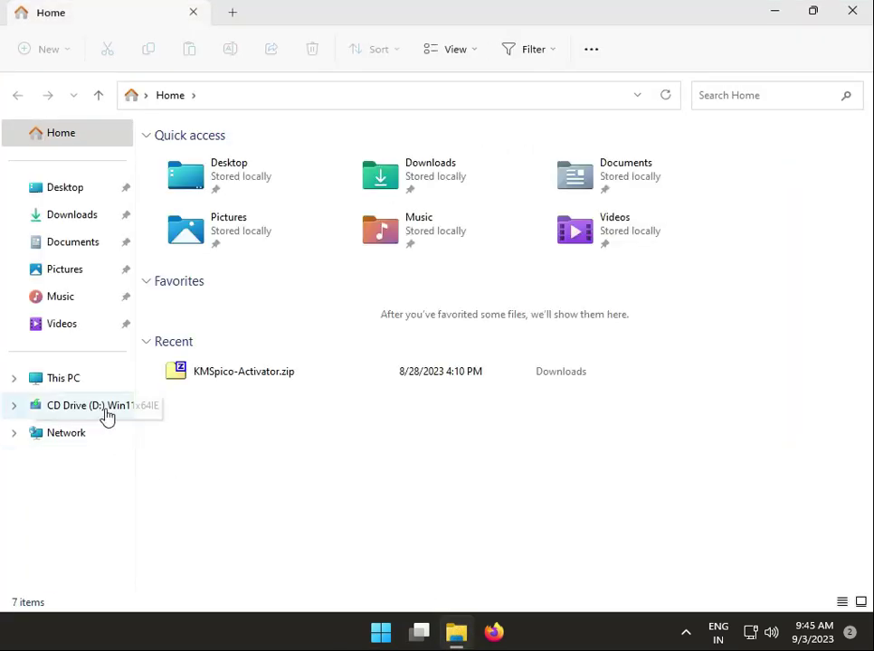
click(103, 384)
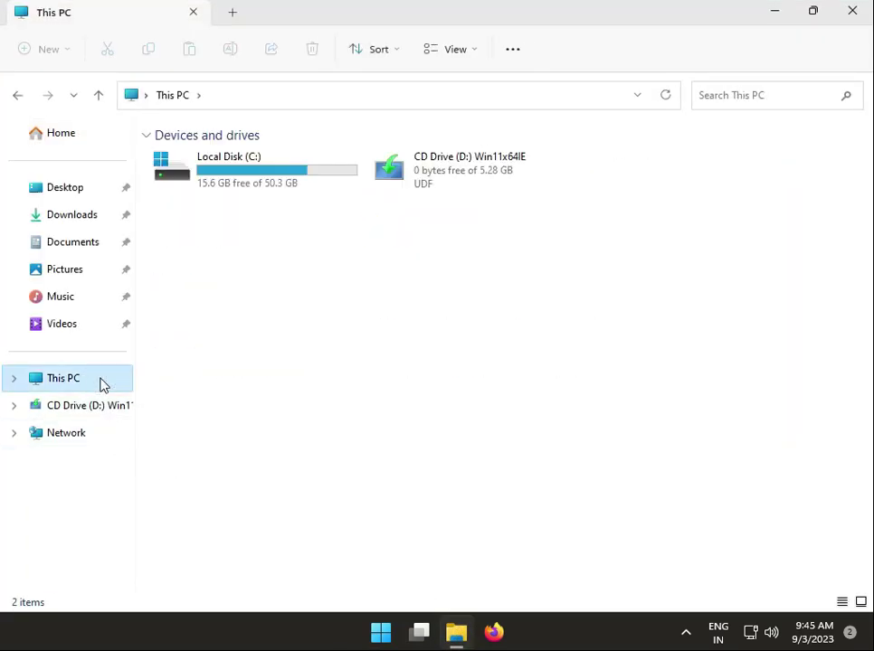
double_click(243, 172)
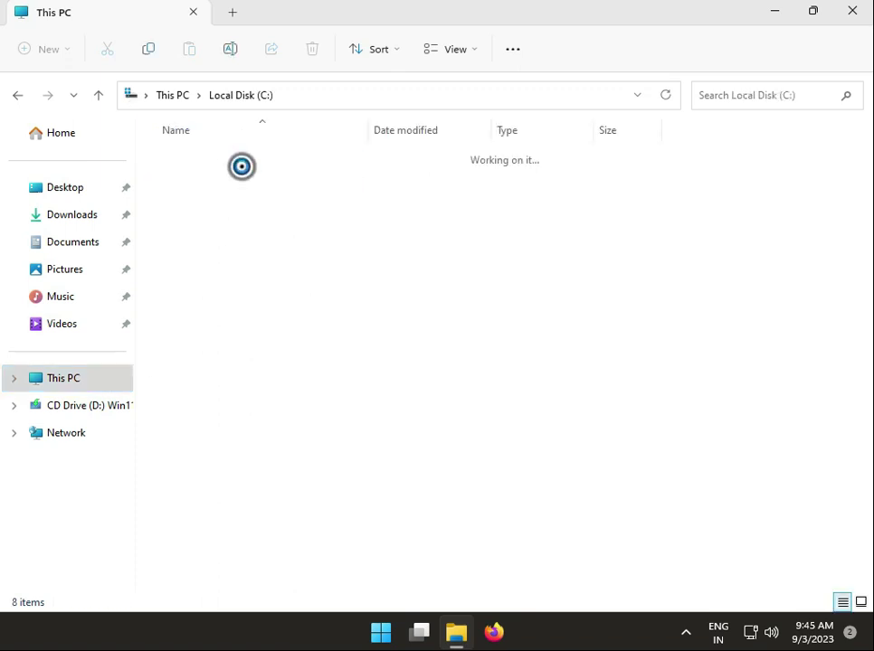
double_click(239, 353)
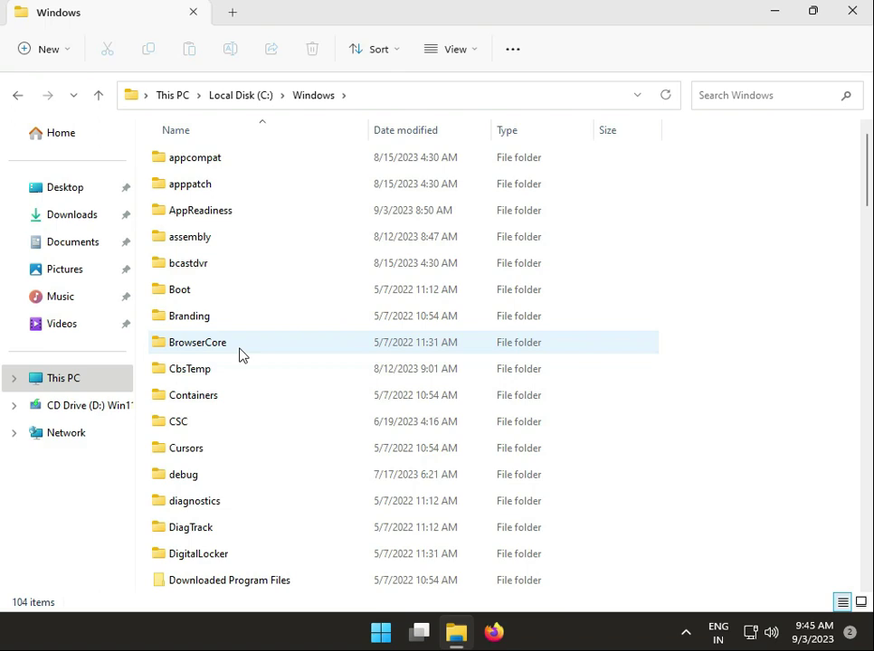
scroll(271, 425, down, 4)
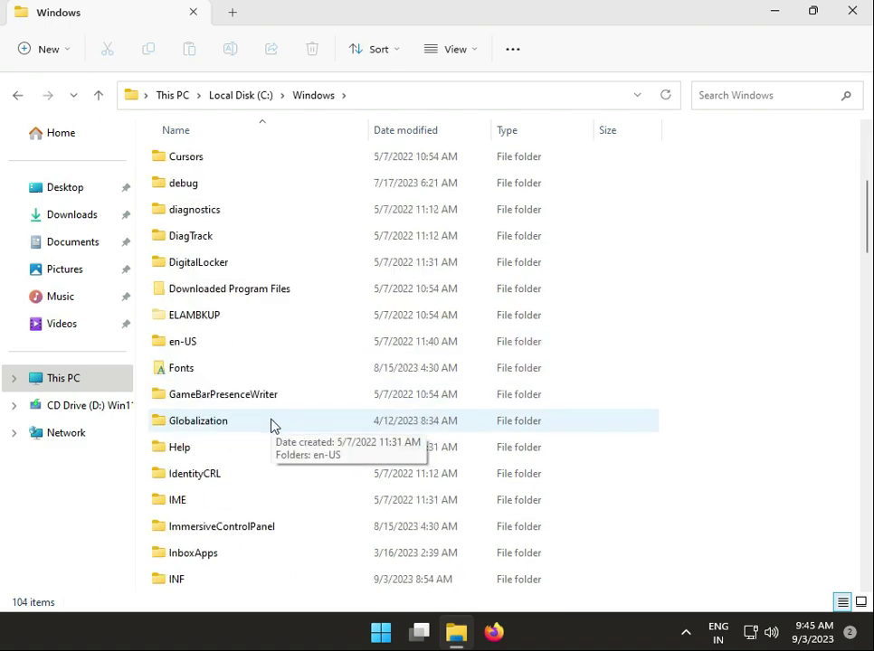
scroll(274, 426, down, 9)
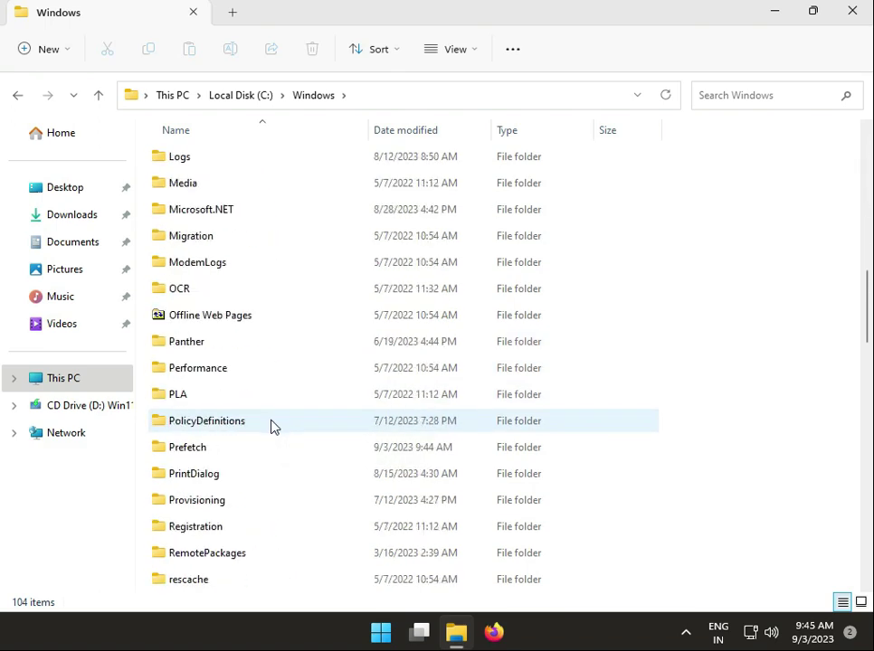
scroll(272, 448, down, 4)
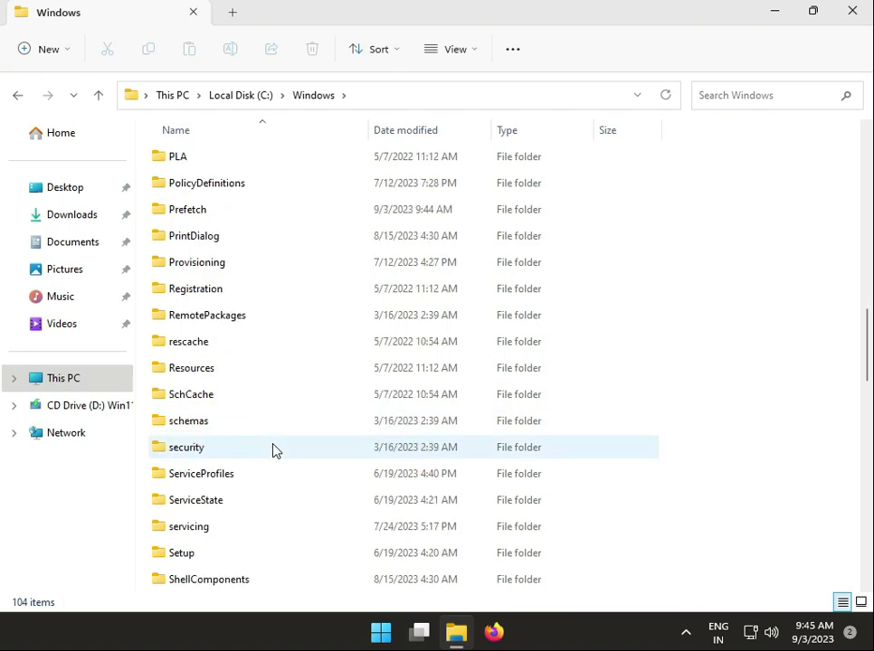
scroll(273, 453, down, 2)
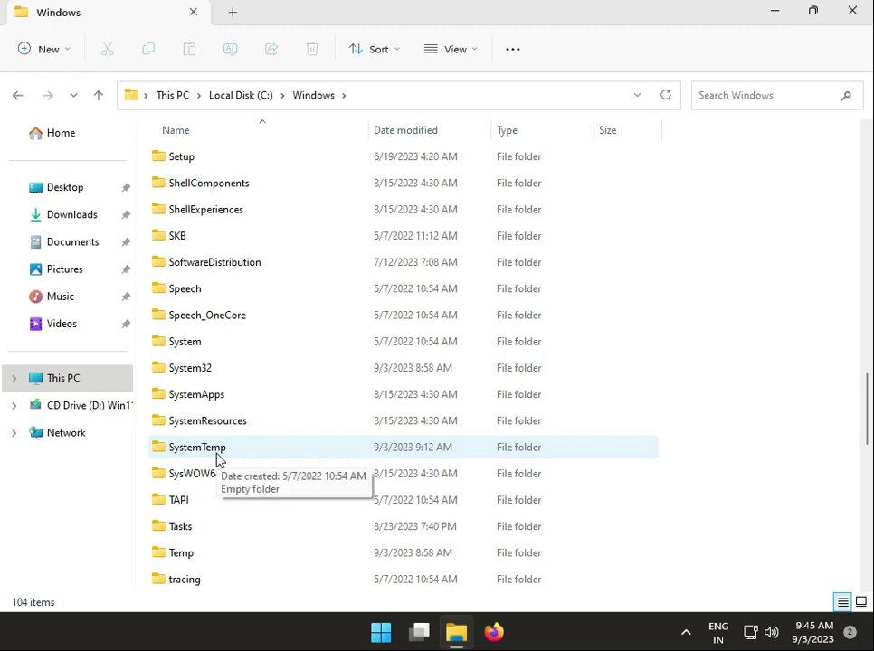
- Open the C:\Windows\SoftwareDistribution\Download folder and view its full path
click(239, 262)
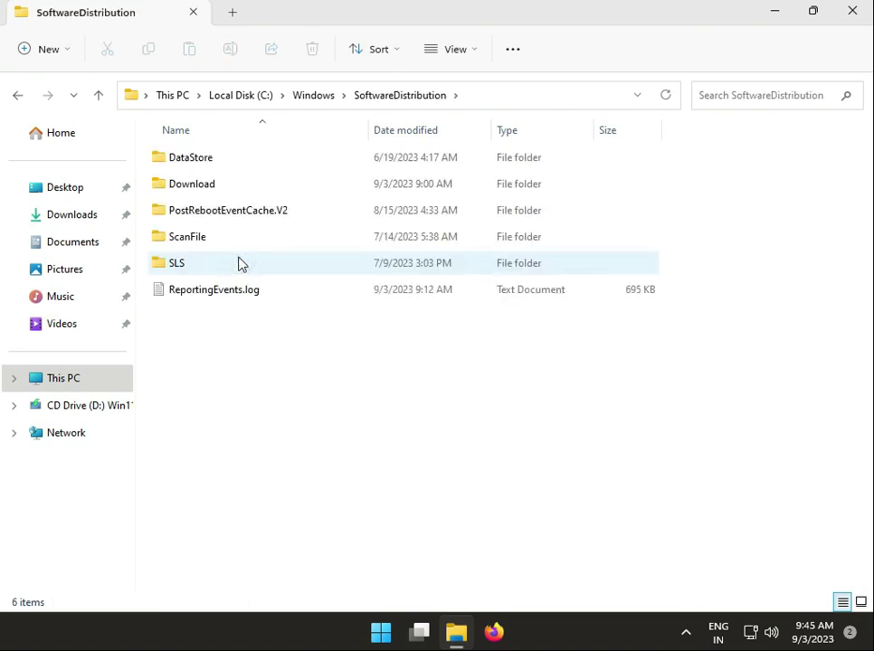
double_click(214, 186)
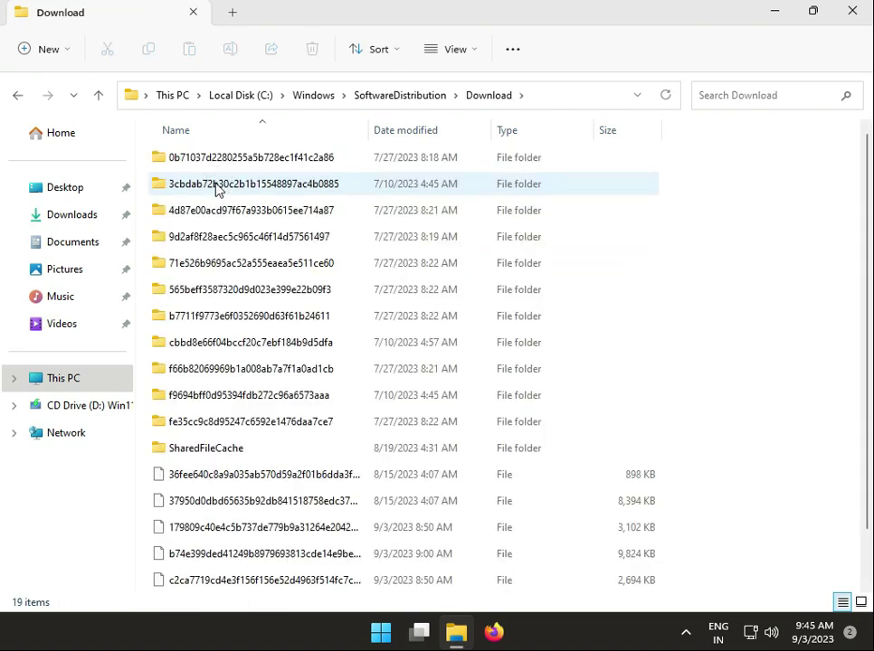
click(546, 91)
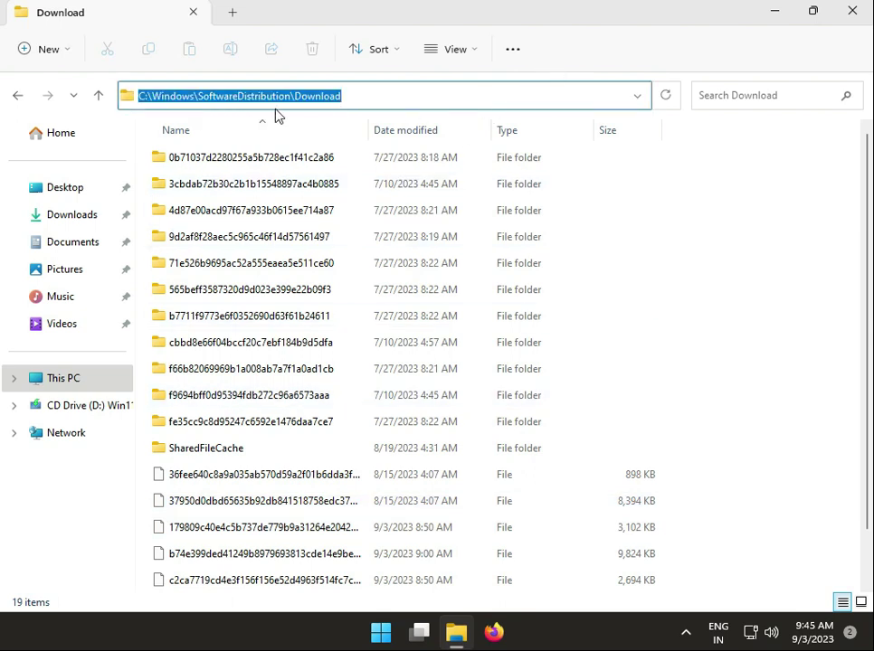
click(649, 288)
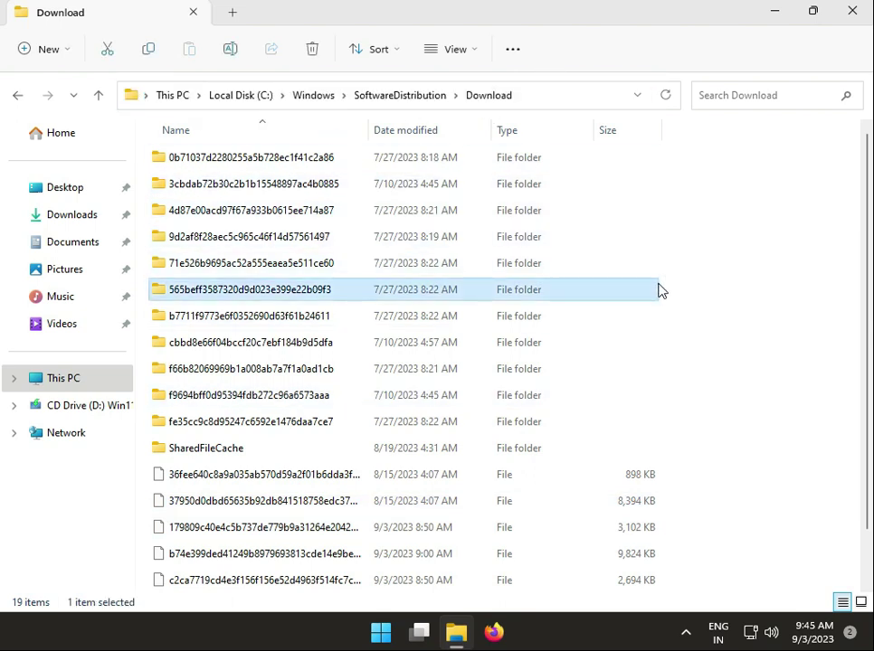
- Permanently delete all 19 Download items, granting admin permission for all, then close Explorer
key(ctrl+a)
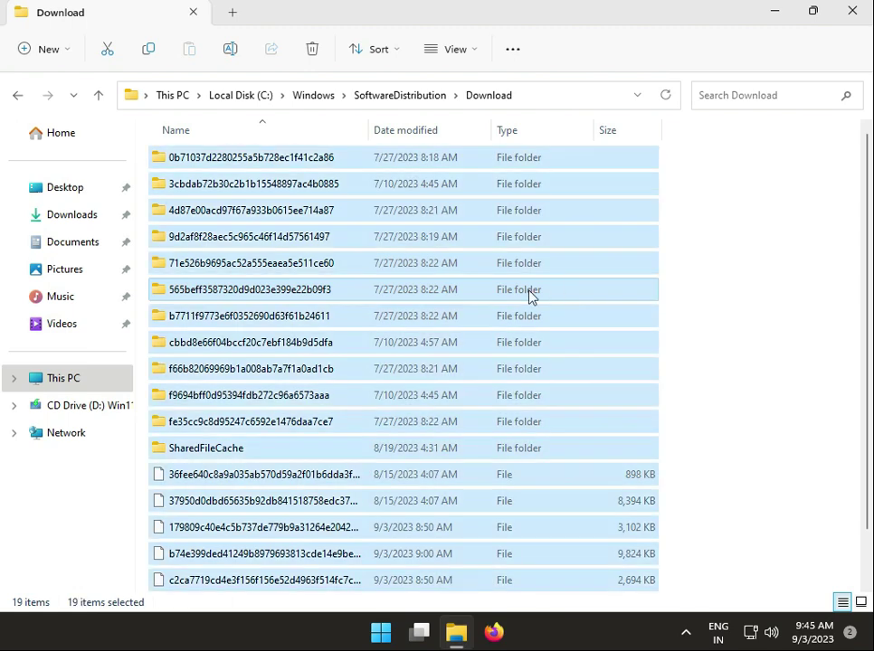
key(shift+Delete)
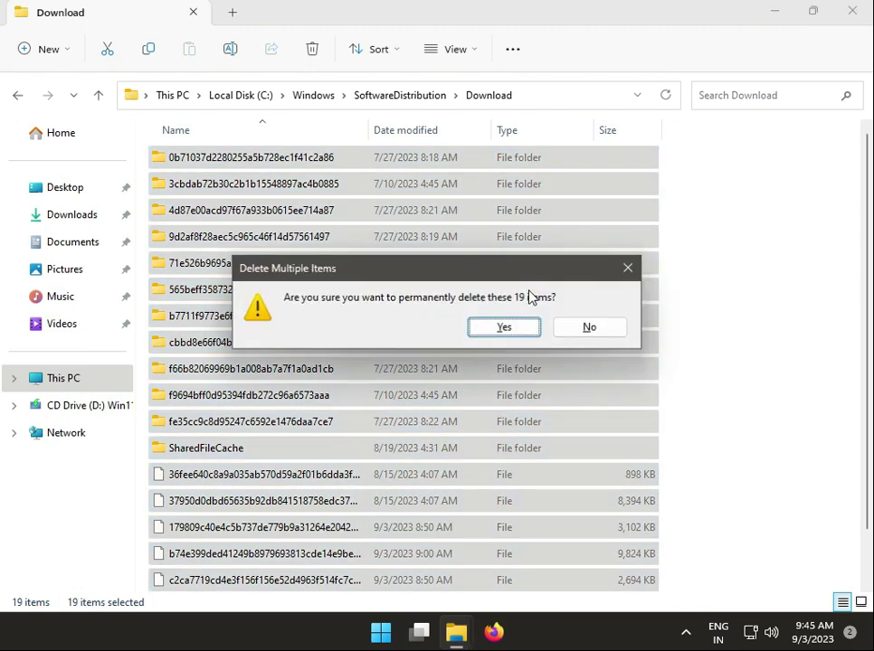
key(Return)
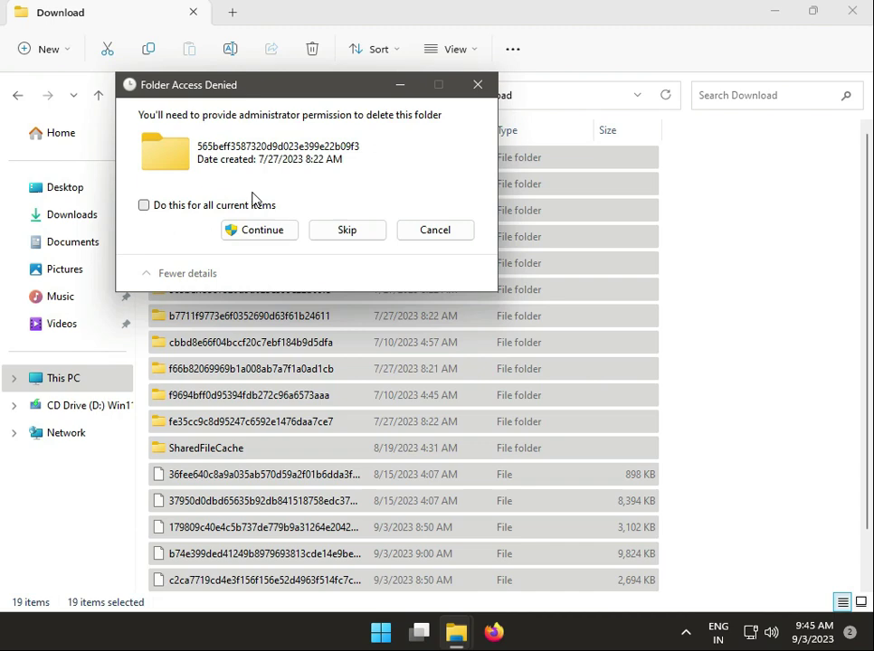
click(220, 207)
click(237, 229)
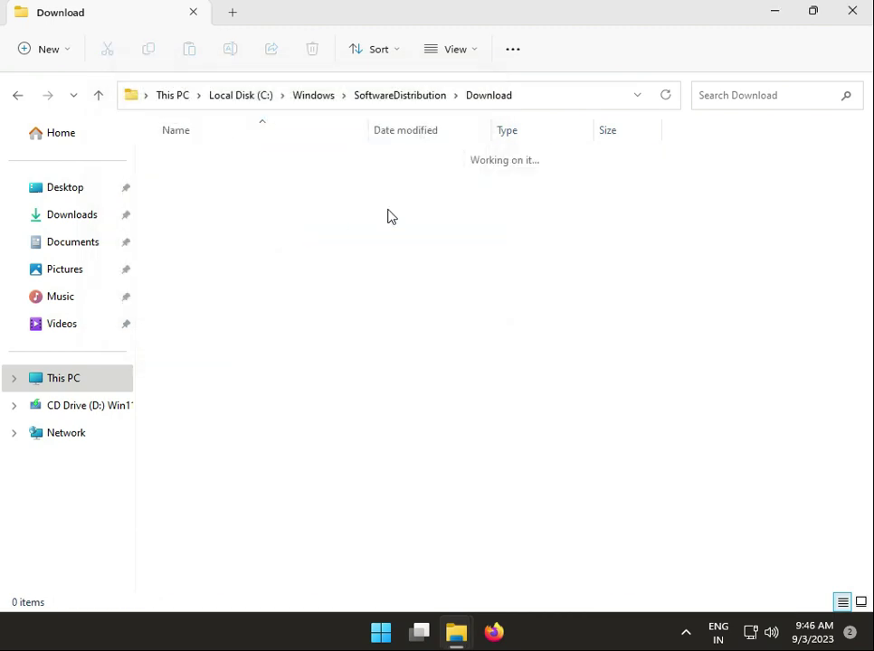
click(852, 12)
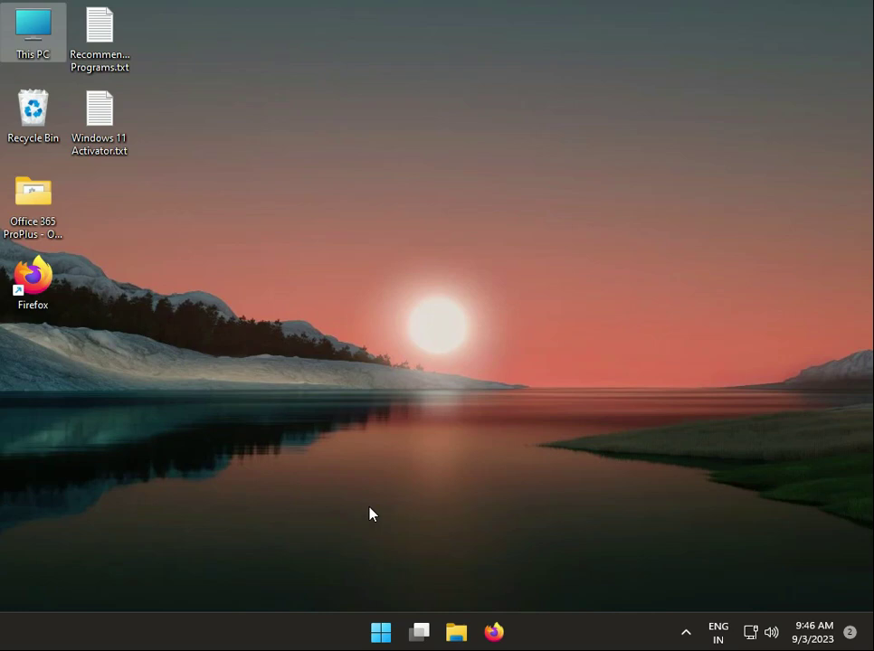
- Open Windows Security from the hidden tray icons to Security at a glance
click(685, 631)
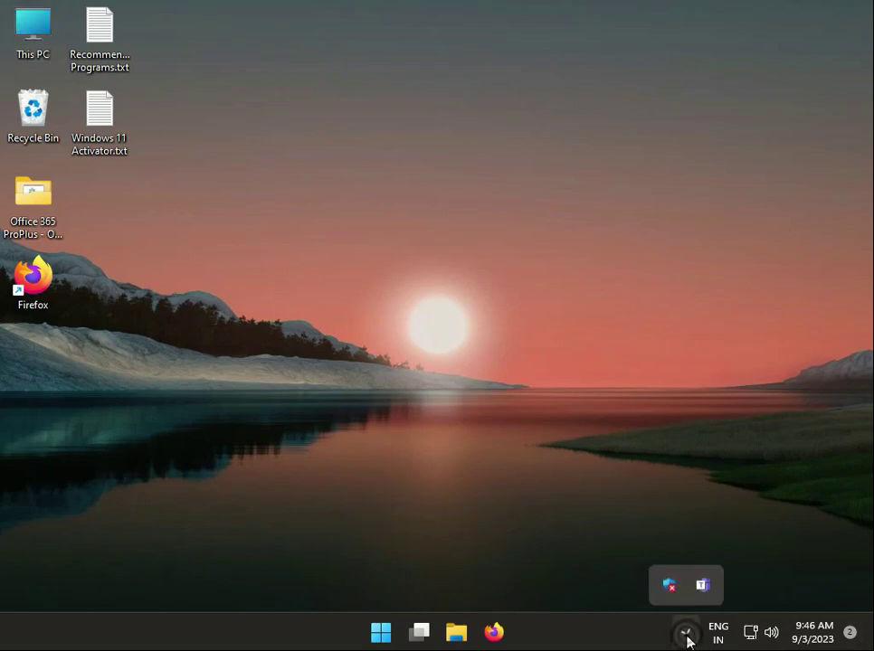
click(670, 583)
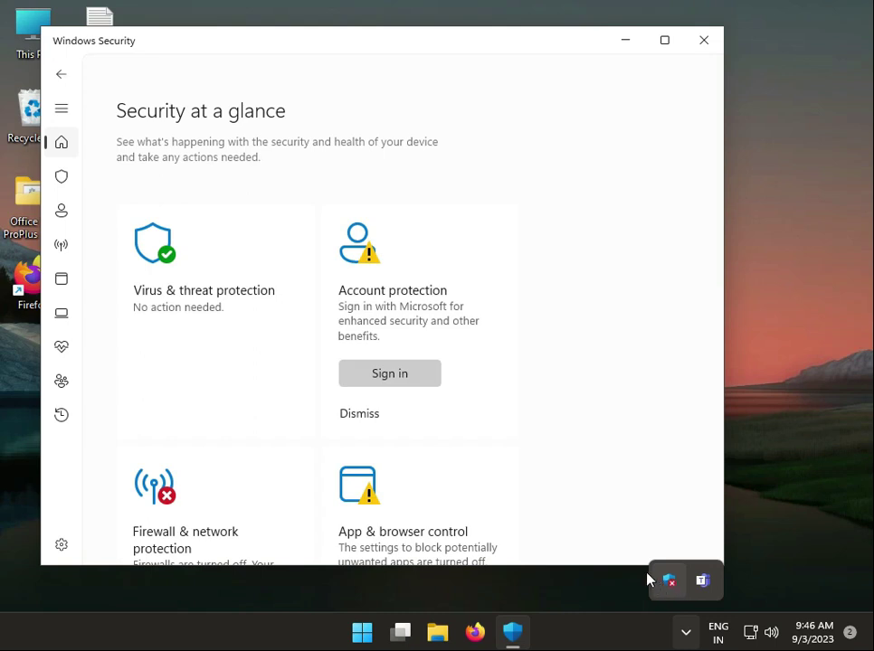
- Switch off real-time, cloud-delivered, sample submission and tamper protection, approving UAC, then return Home
click(140, 259)
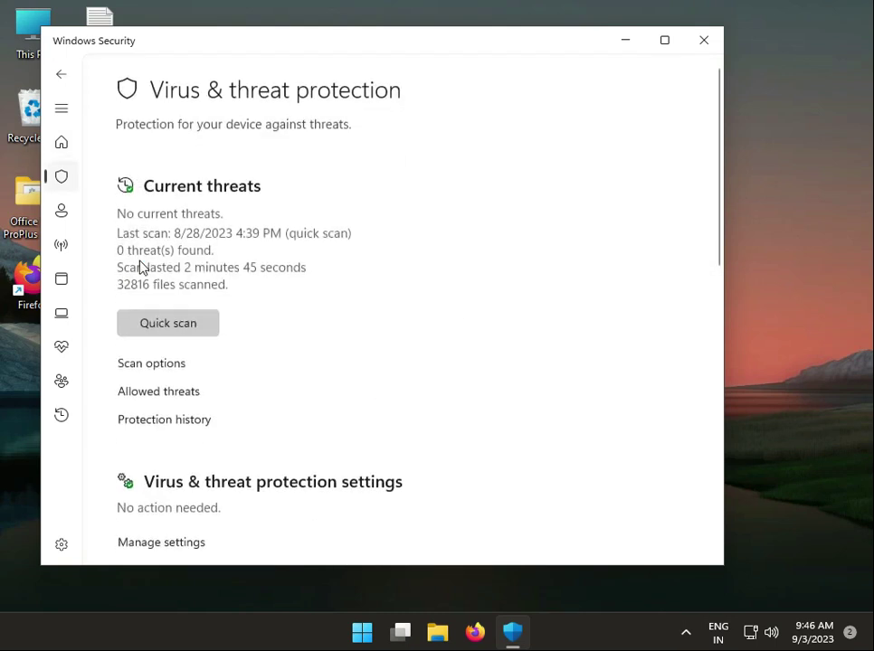
click(189, 542)
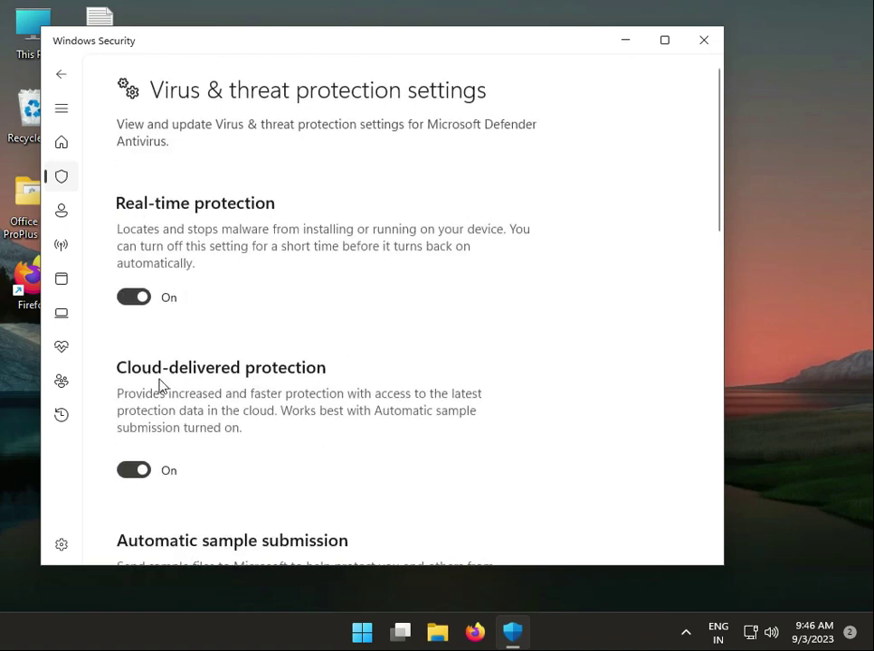
click(133, 295)
click(370, 449)
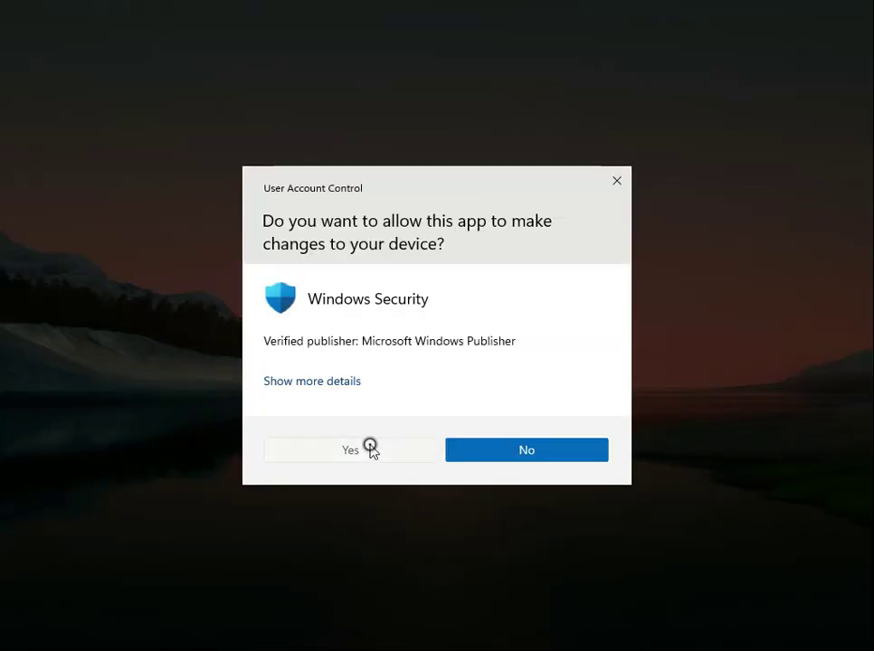
click(148, 501)
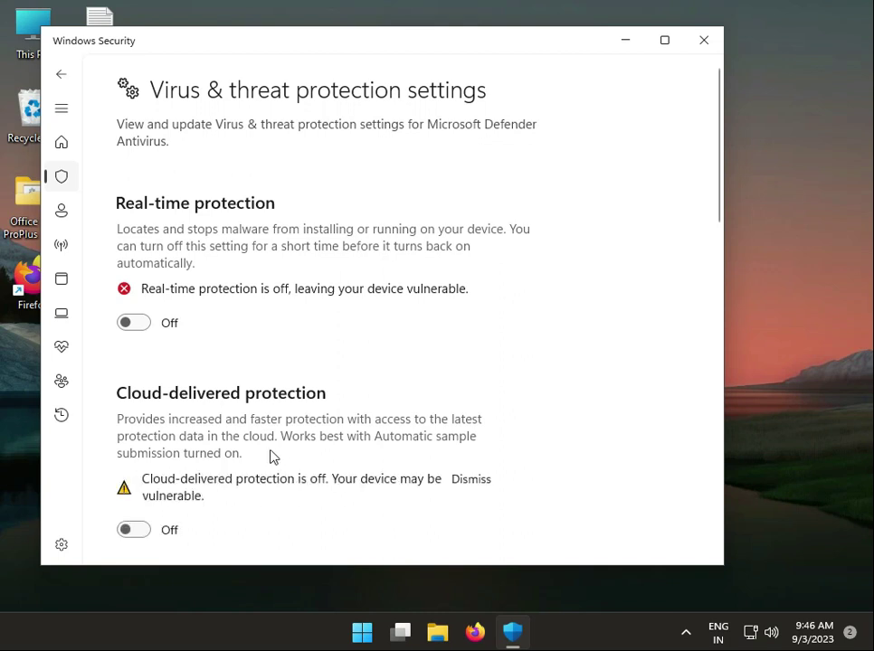
scroll(339, 461, down, 3)
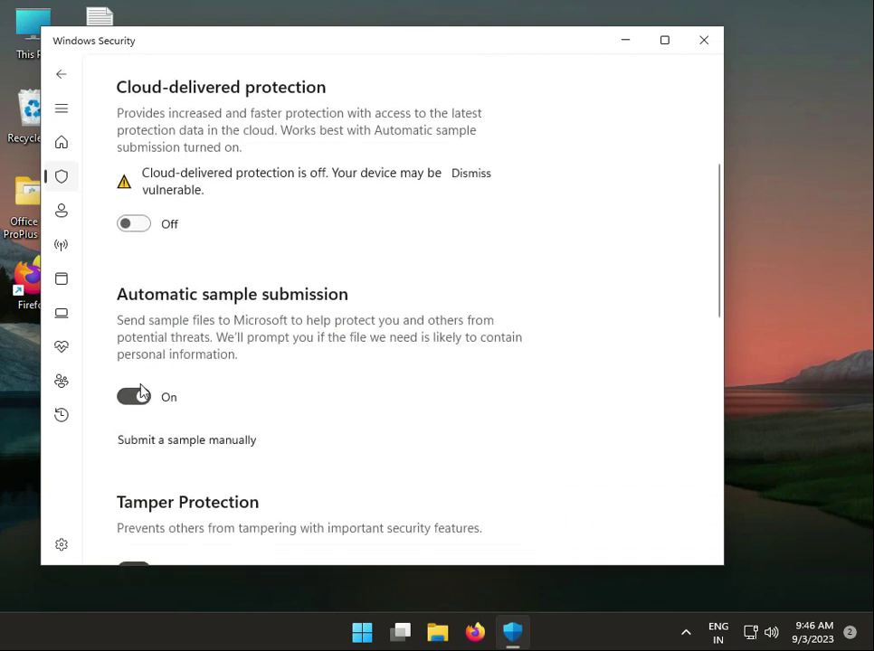
click(134, 407)
scroll(498, 405, down, 3)
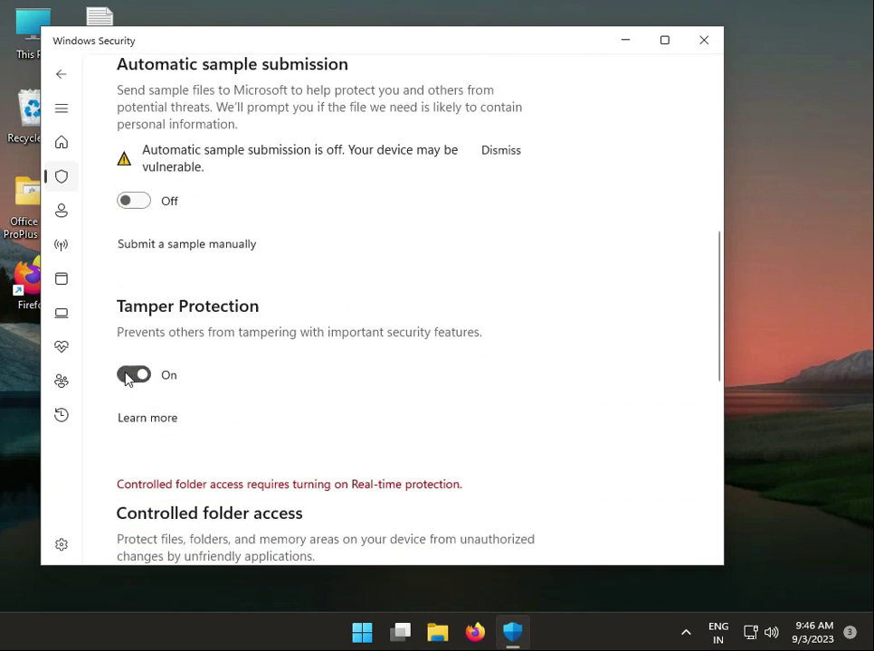
click(134, 375)
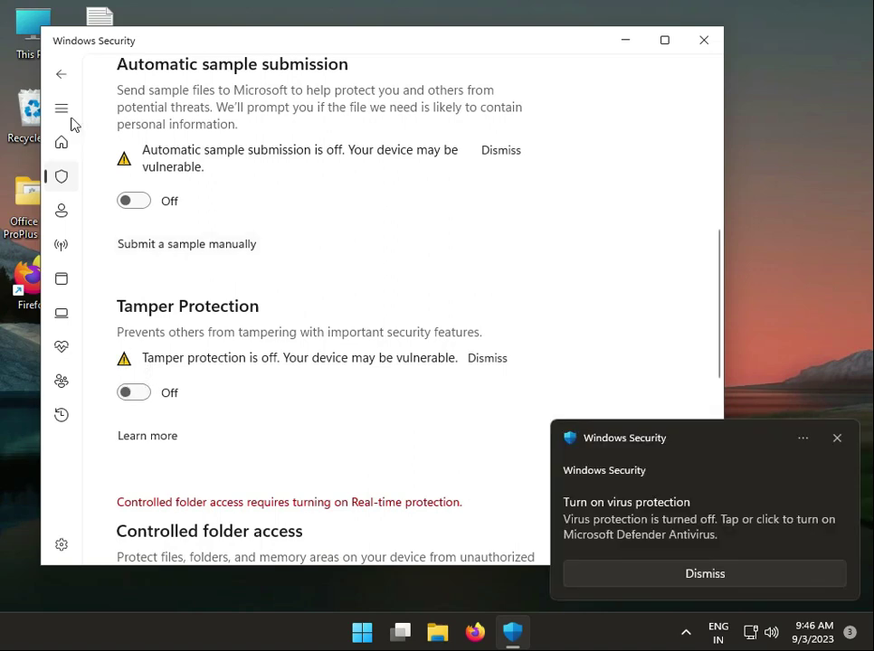
click(66, 150)
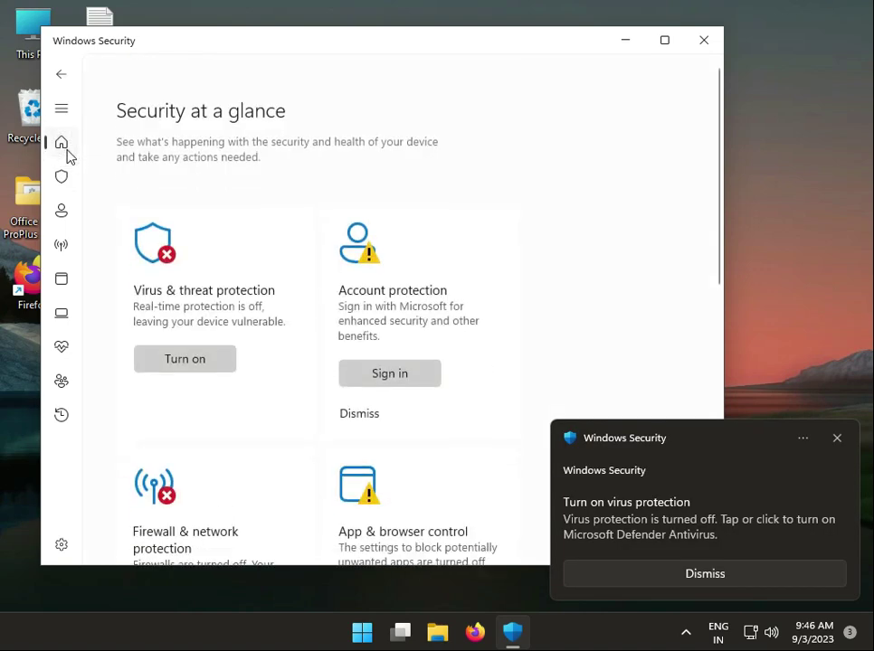
- Turn off Microsoft Defender Firewall for the Domain network, approve UAC, and return Home
scroll(447, 337, down, 3)
scroll(207, 310, up, 2)
click(203, 307)
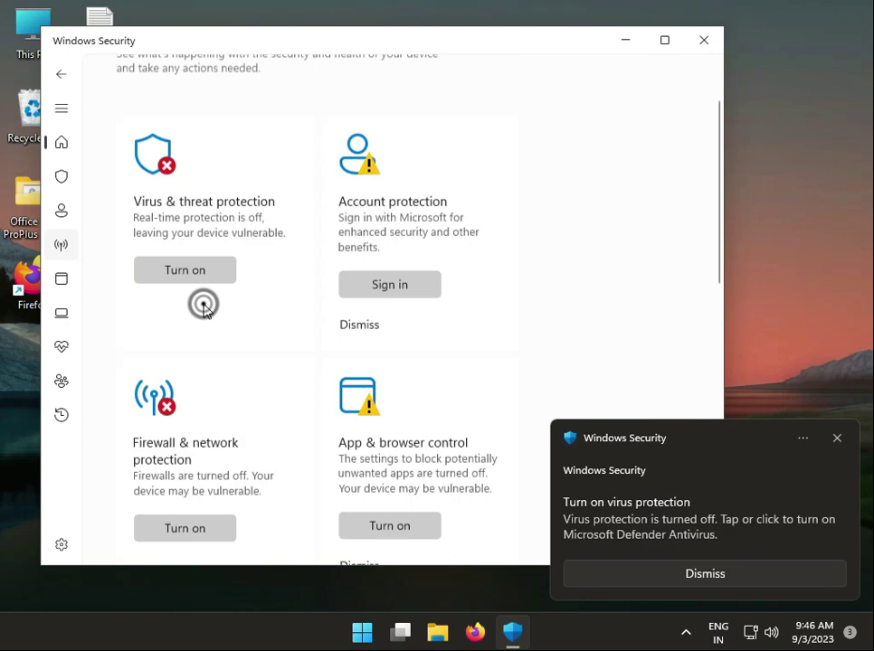
click(206, 390)
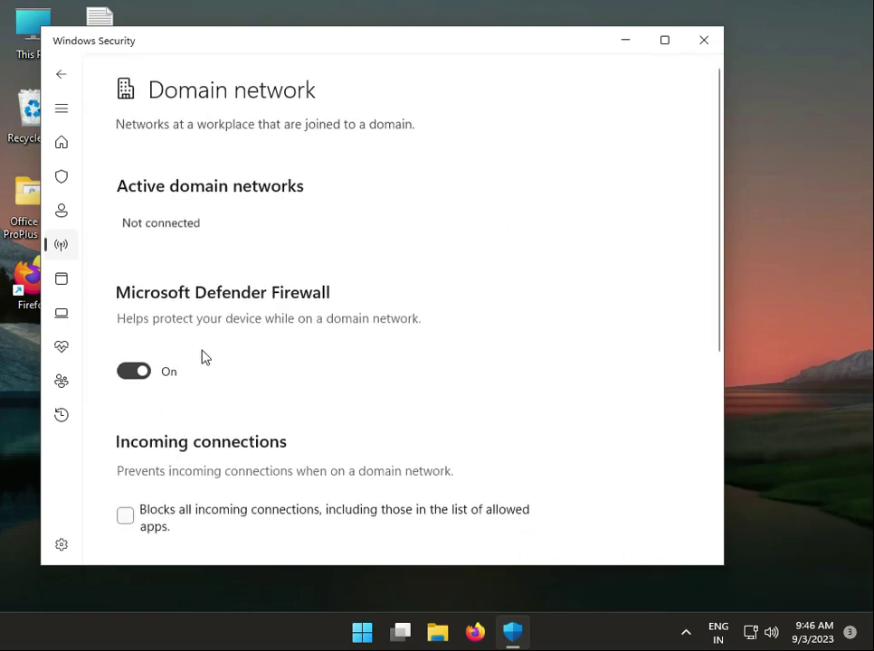
click(137, 370)
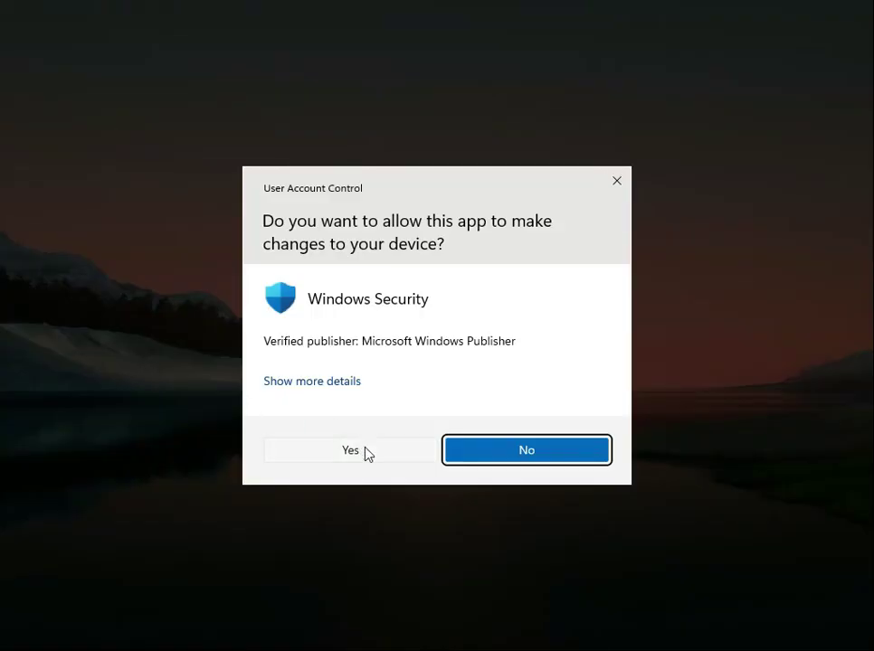
click(350, 450)
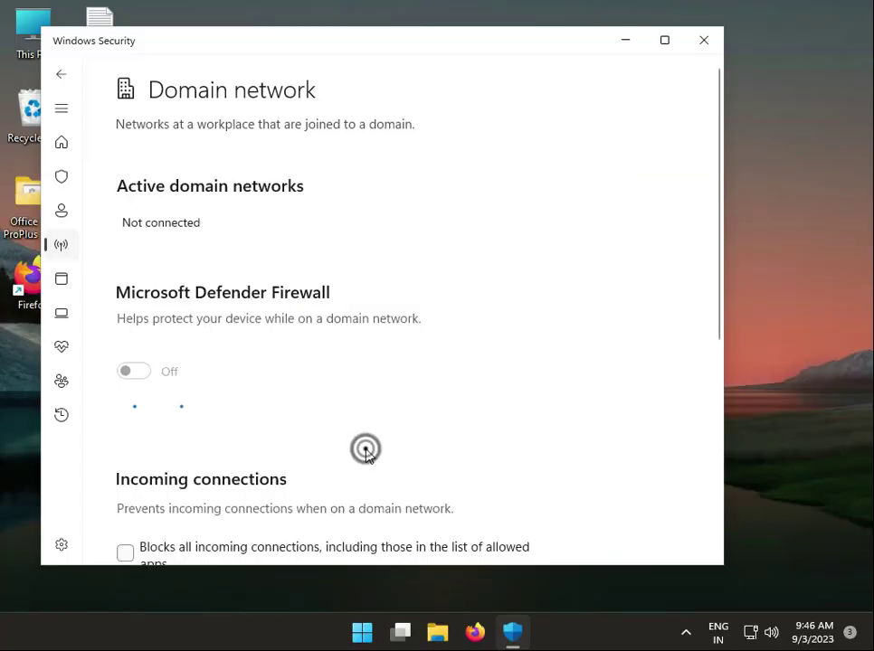
click(71, 75)
scroll(383, 372, down, 5)
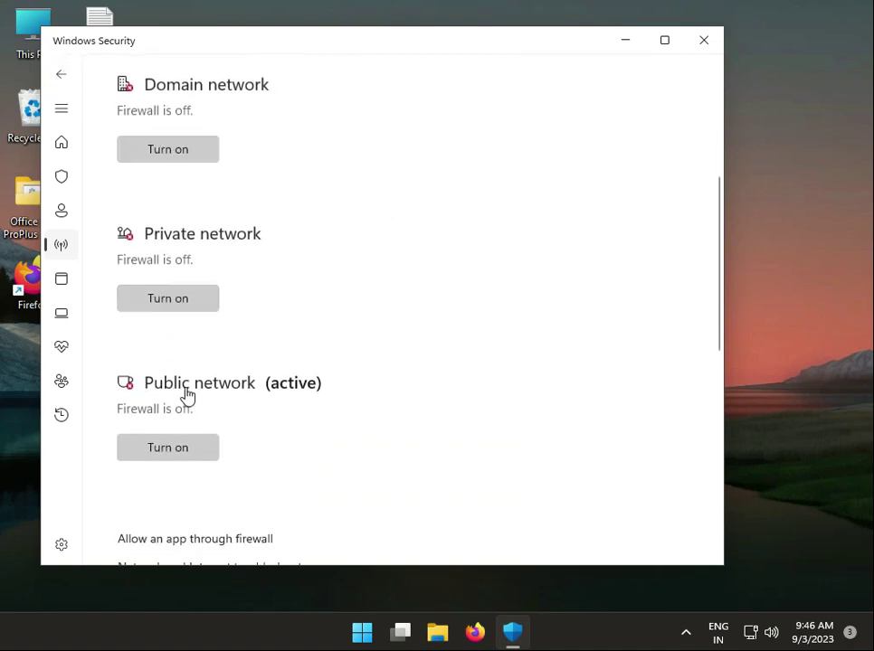
click(61, 135)
scroll(489, 371, down, 3)
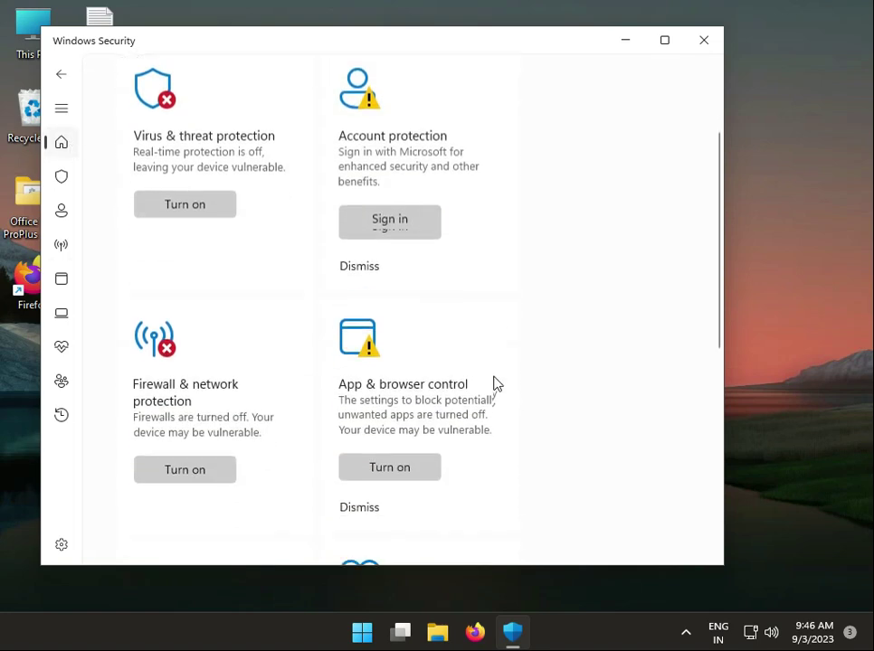
scroll(488, 384, down, 2)
scroll(322, 332, up, 5)
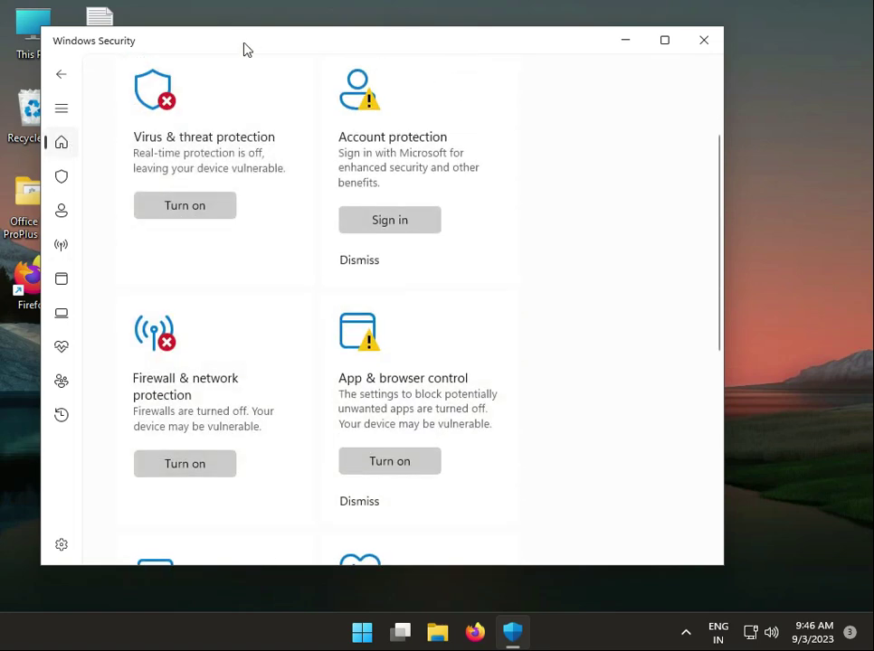
- Maximize Windows Security, choose Microsoft Defender Antivirus (offline scan) in Scan options, then close it
double_click(252, 43)
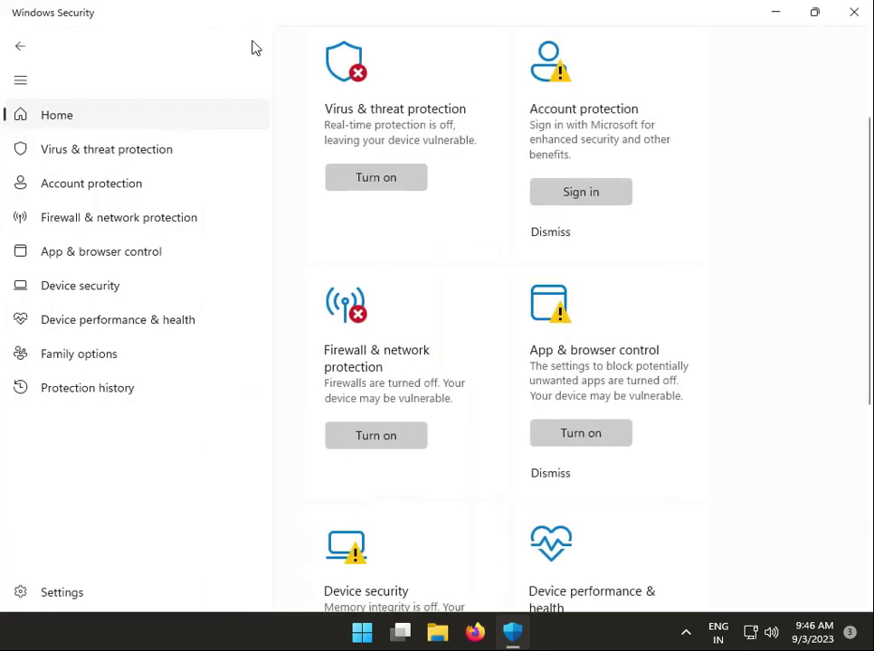
click(176, 155)
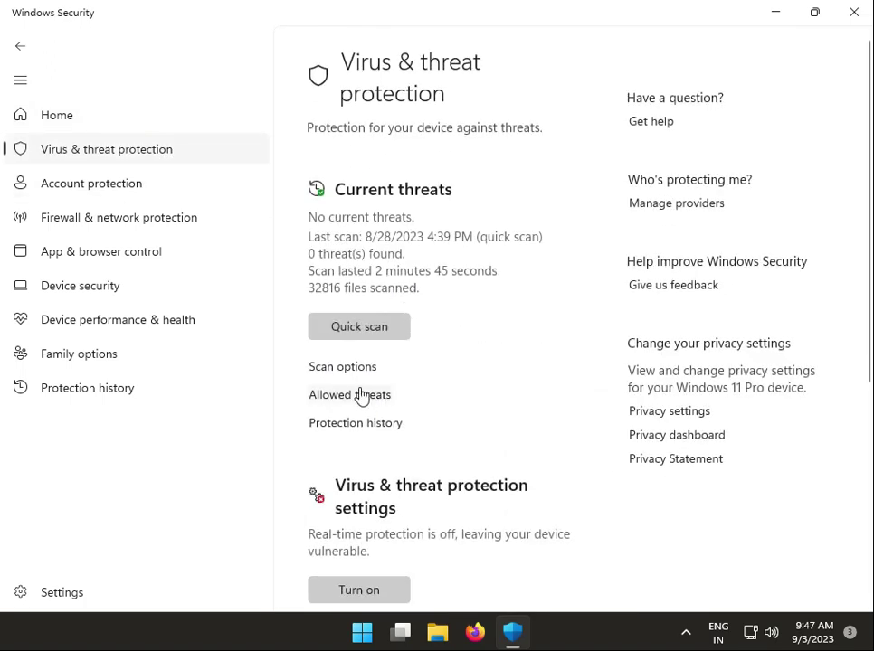
click(360, 378)
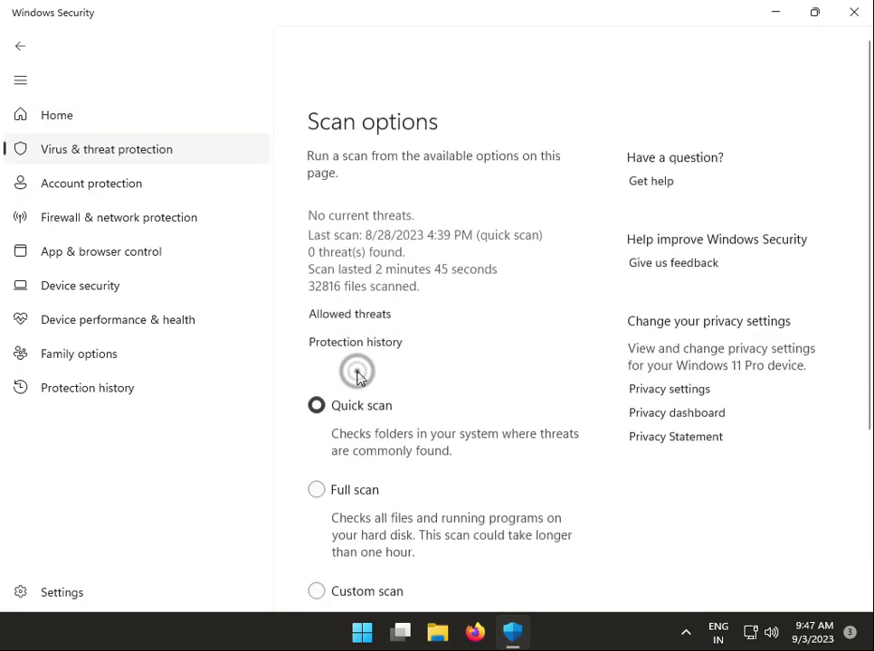
scroll(475, 398, down, 1)
scroll(479, 401, down, 2)
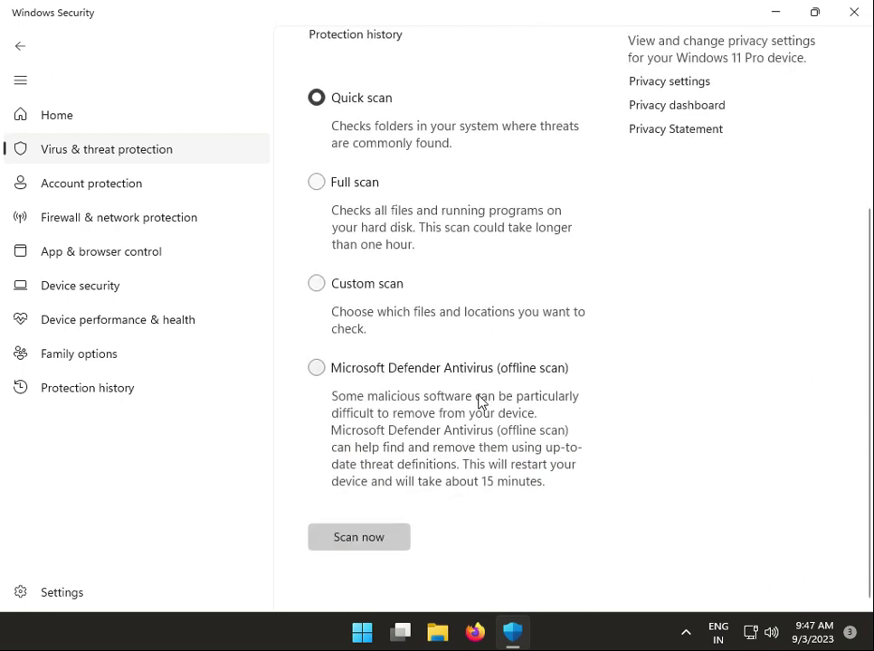
click(316, 367)
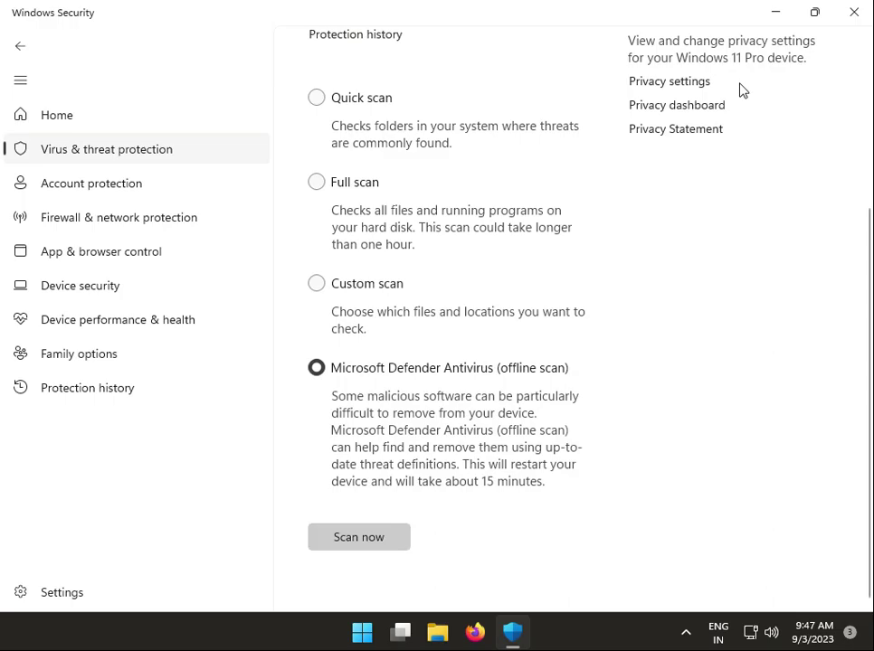
click(852, 13)
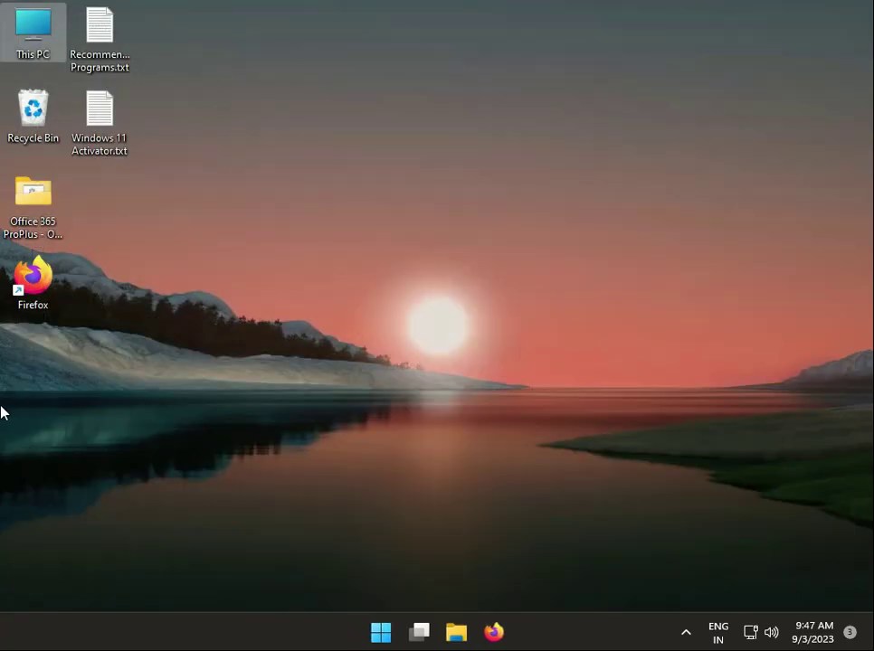
- Open File Explorer on This PC showing both drives, then launch Firefox
click(380, 631)
click(133, 339)
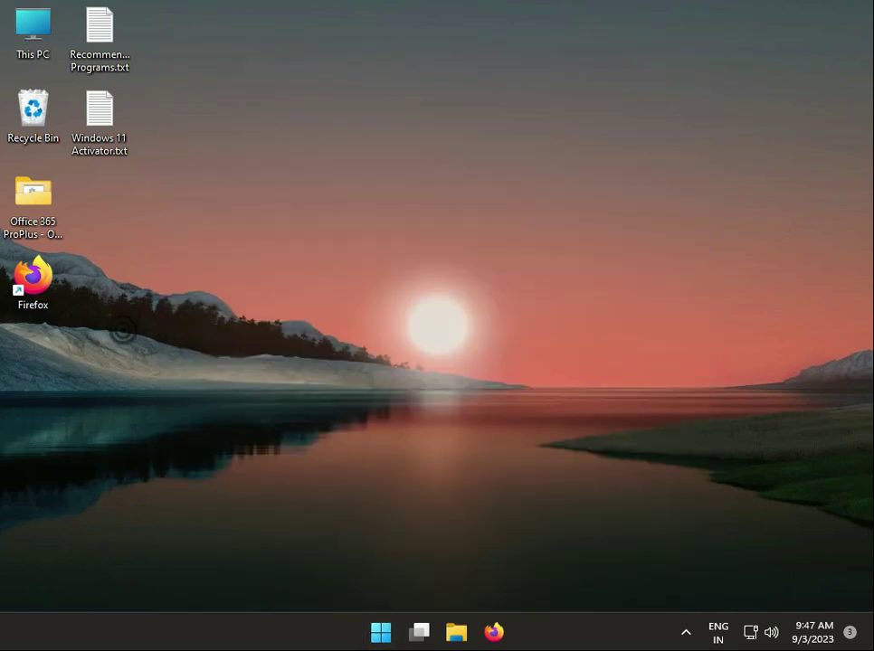
click(456, 632)
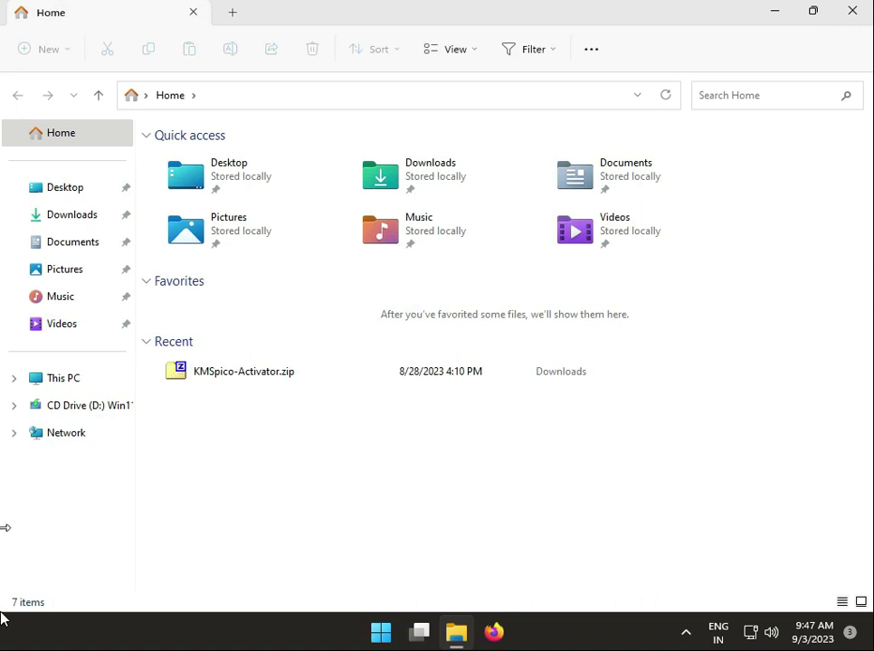
click(79, 373)
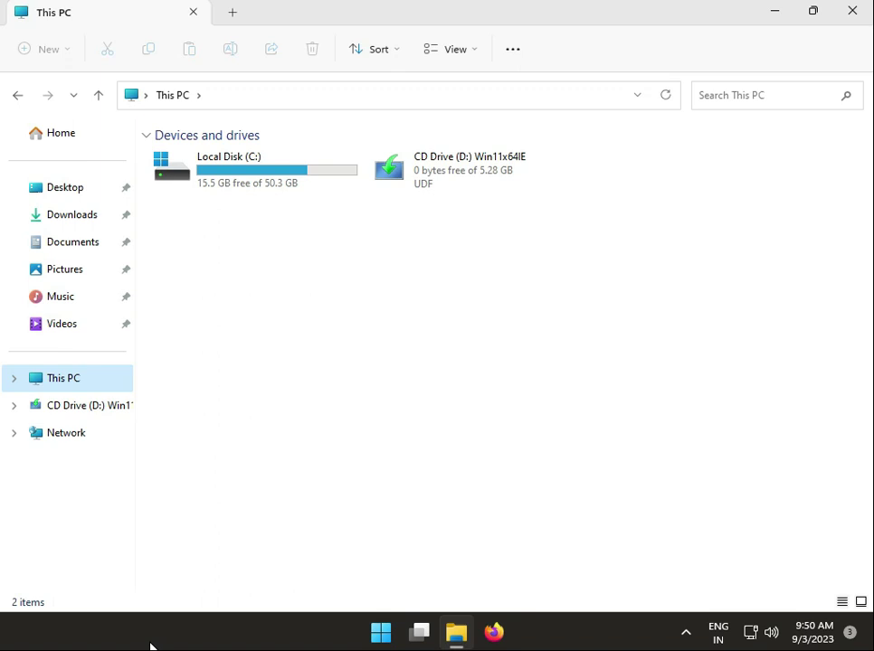
click(494, 632)
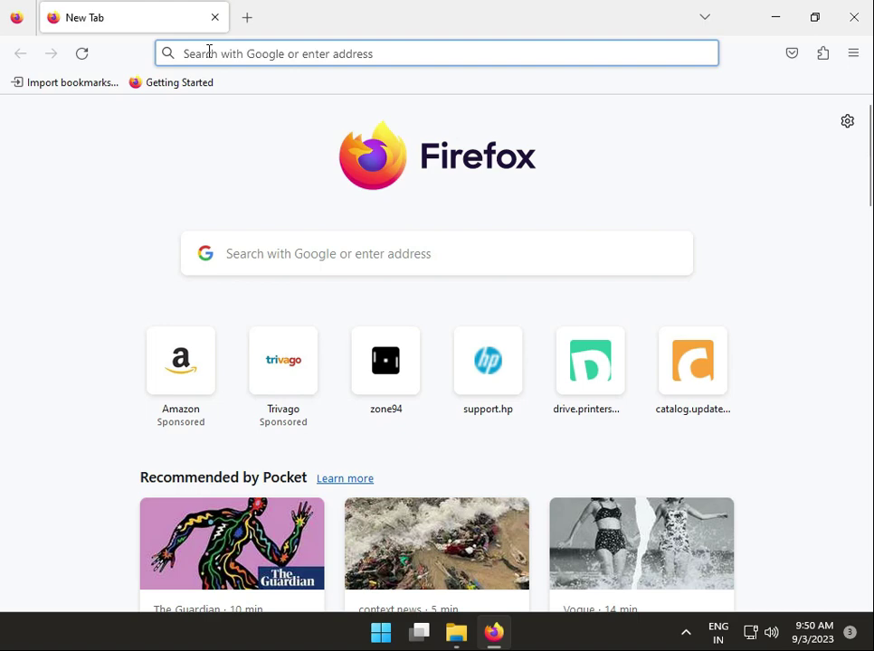
- Type the search 'windows 10 meda' into Firefox's address bar
click(208, 62)
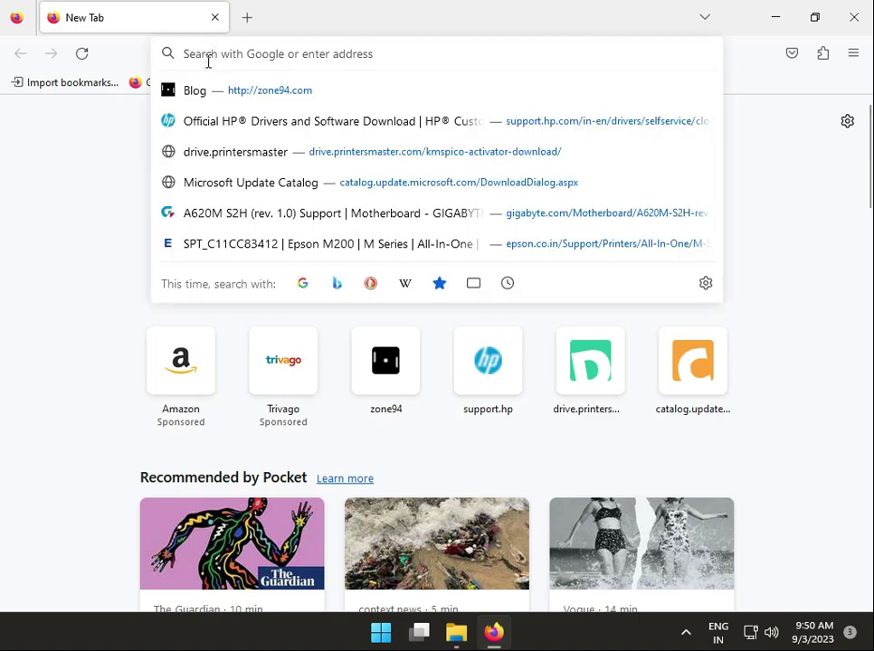
text(windo)
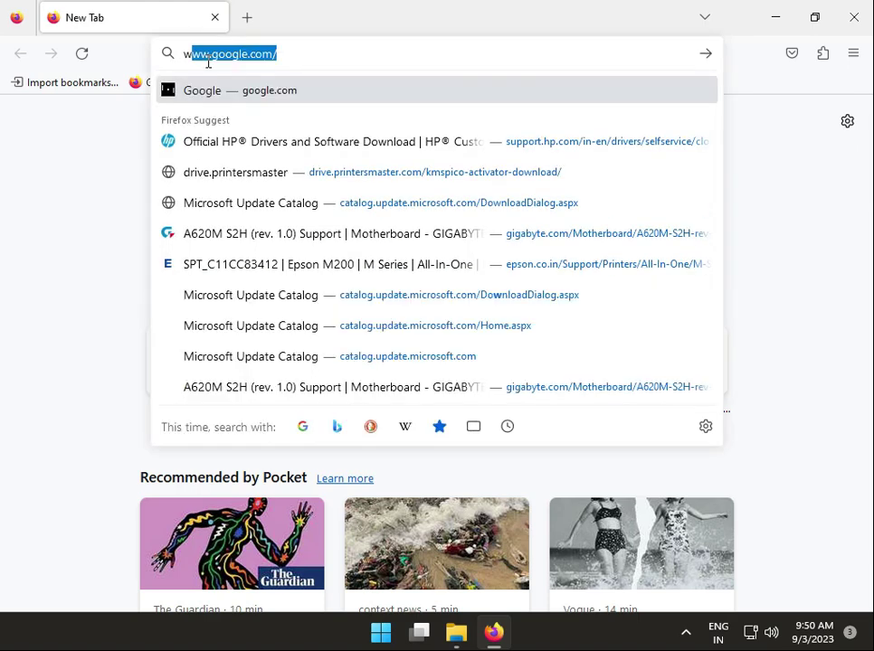
text(ws 10)
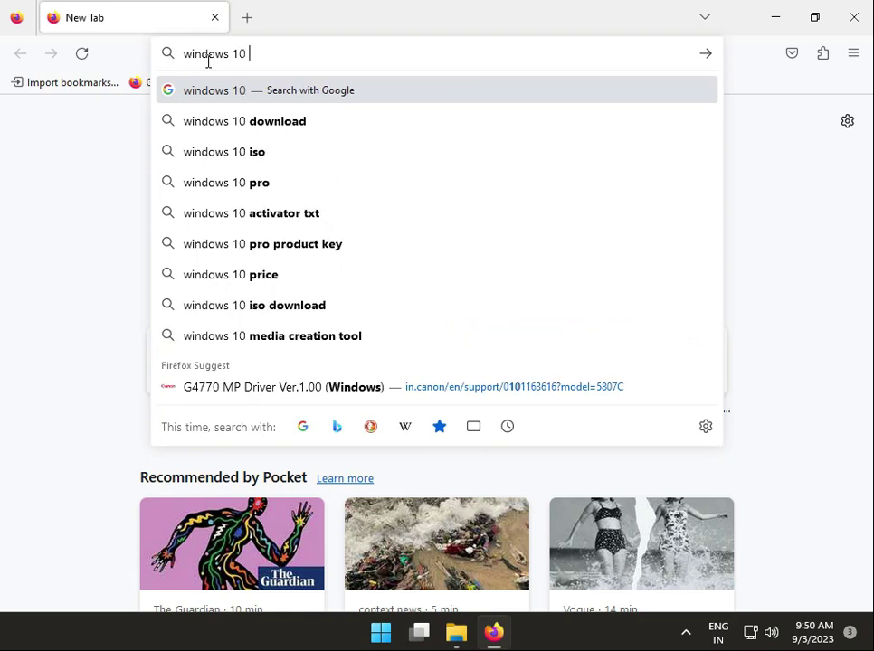
text( meda)
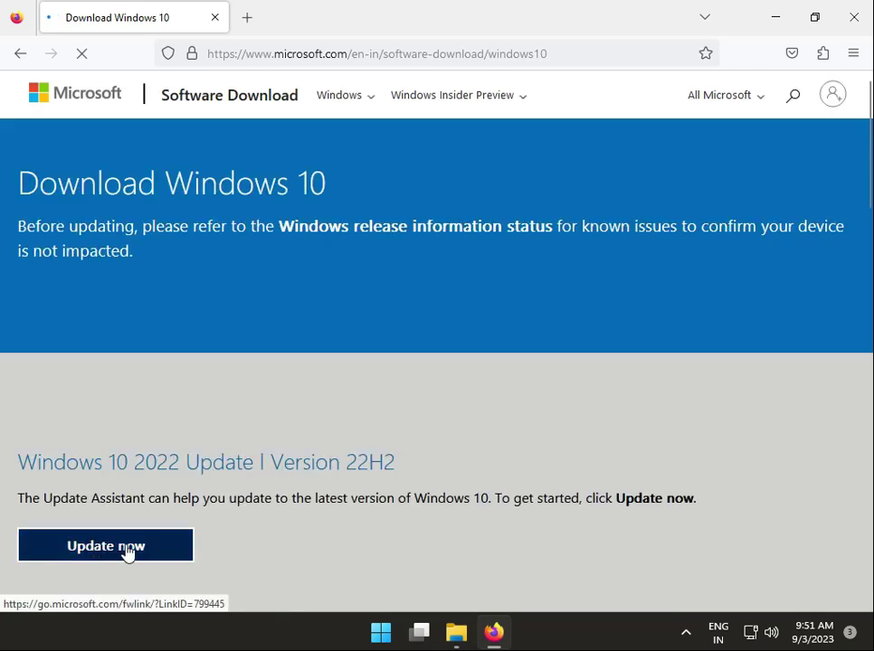
- Download Windows10Upgrade9252.exe via Update now, run it, and answer the UAC prompt
scroll(181, 542, down, 3)
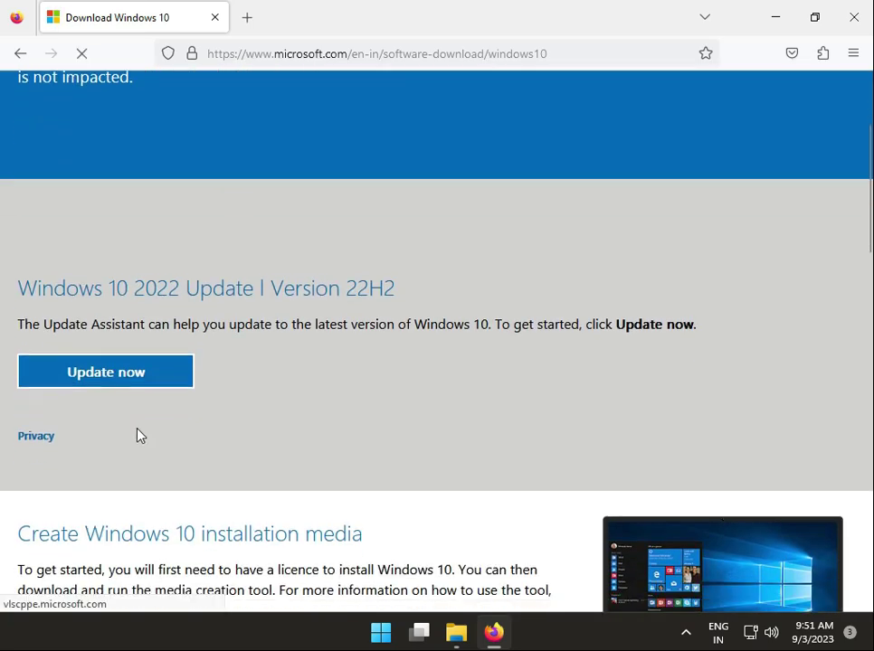
click(120, 375)
scroll(299, 435, down, 3)
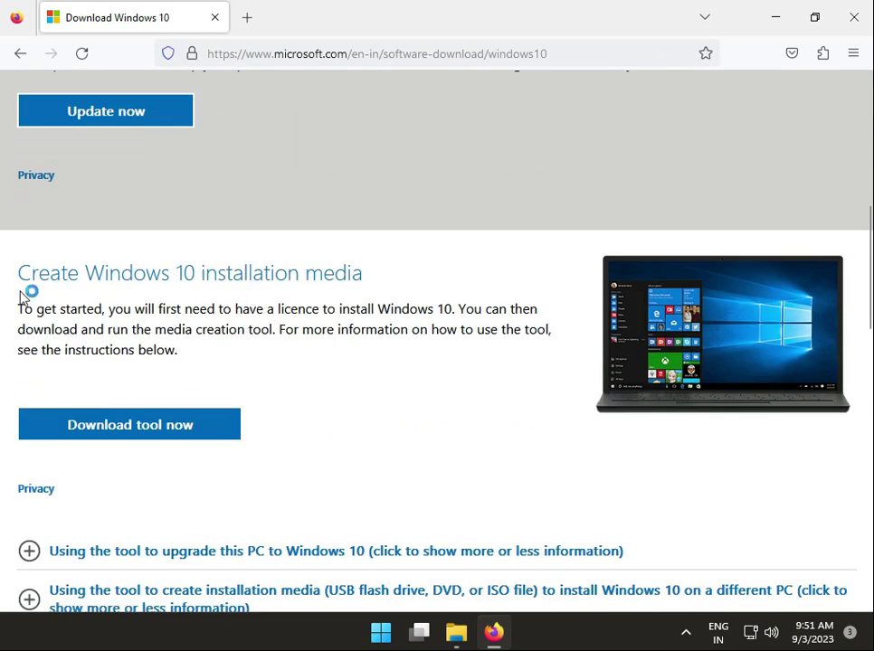
scroll(267, 412, down, 1)
scroll(267, 412, up, 3)
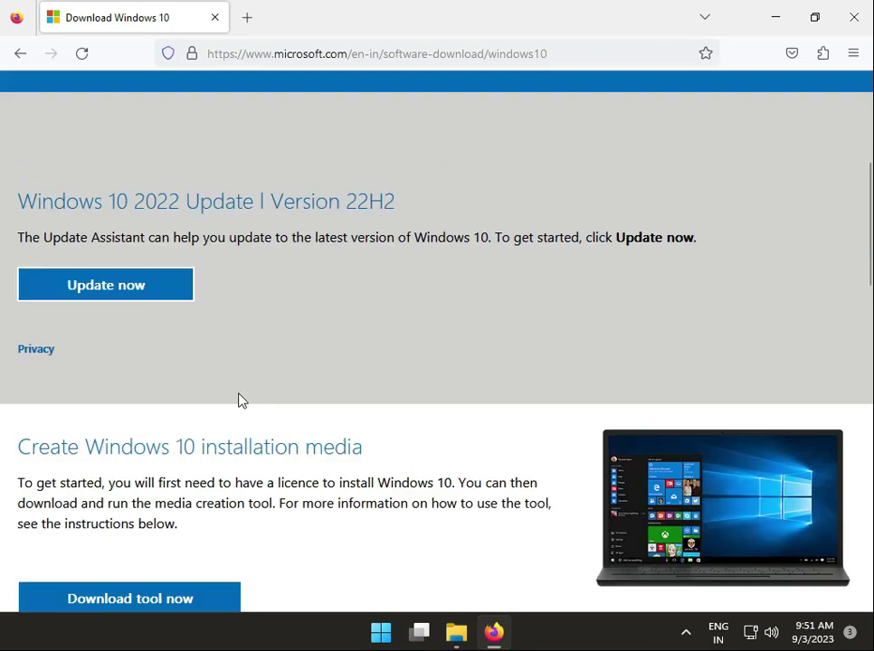
click(125, 291)
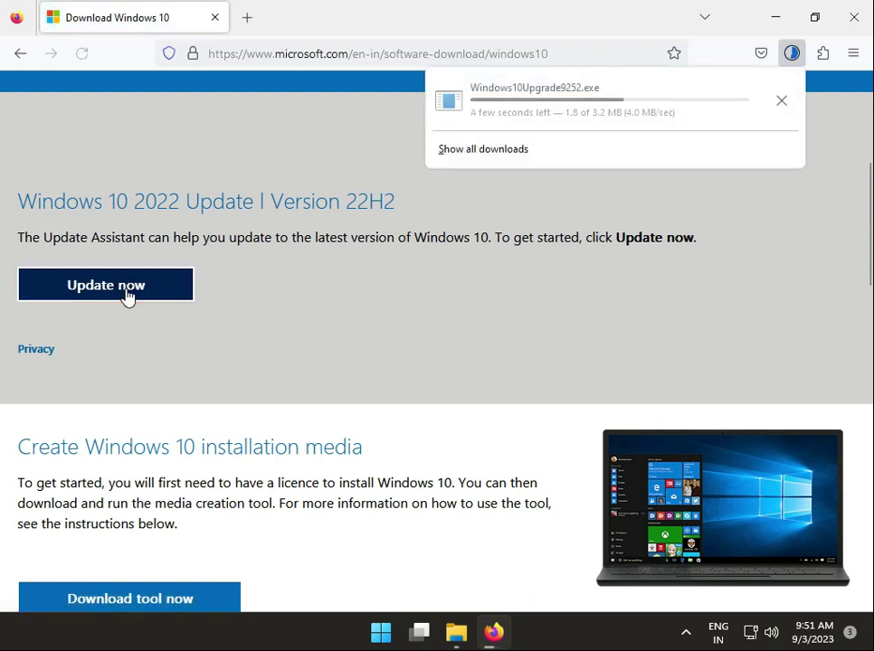
click(583, 102)
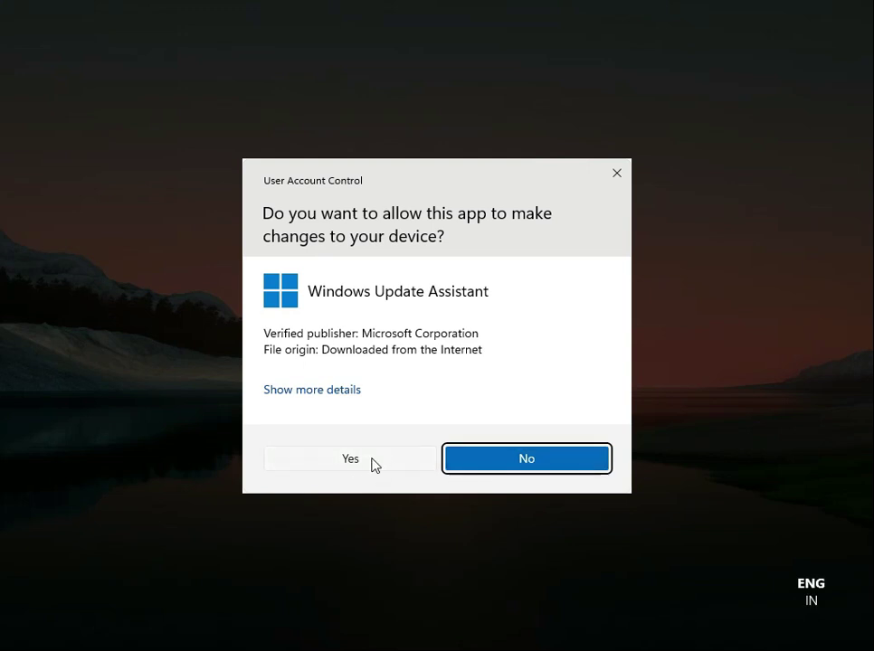
click(618, 174)
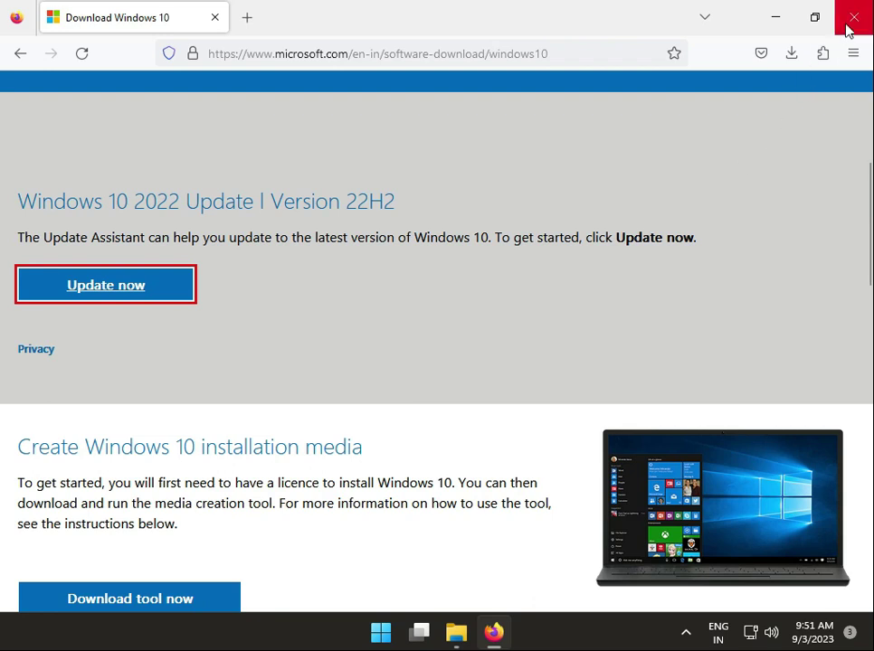
- Download and run MediaCreationTool22H2.exe, approve UAC, then close Firefox and File Explorer
scroll(109, 503, down, 2)
click(162, 512)
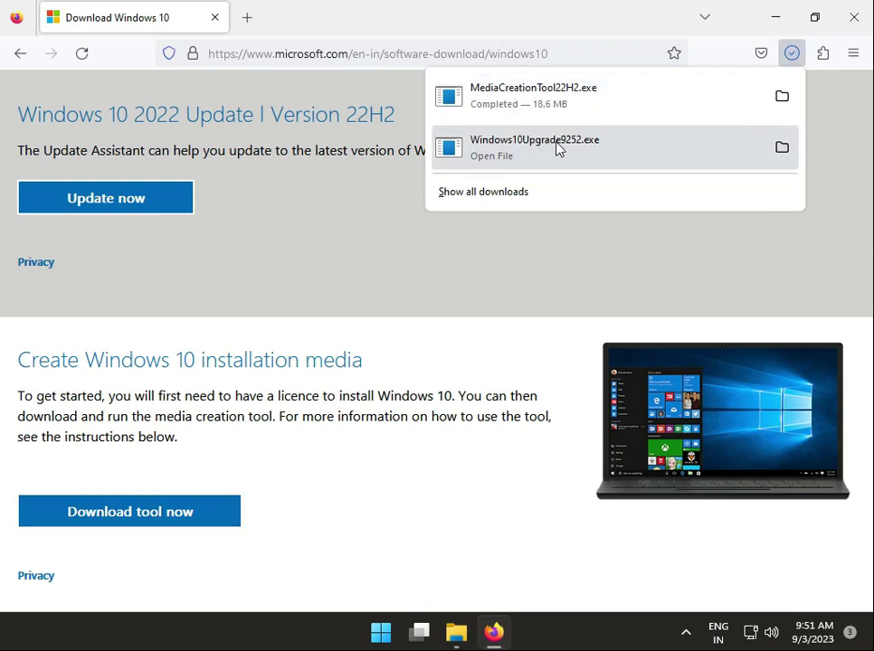
click(508, 95)
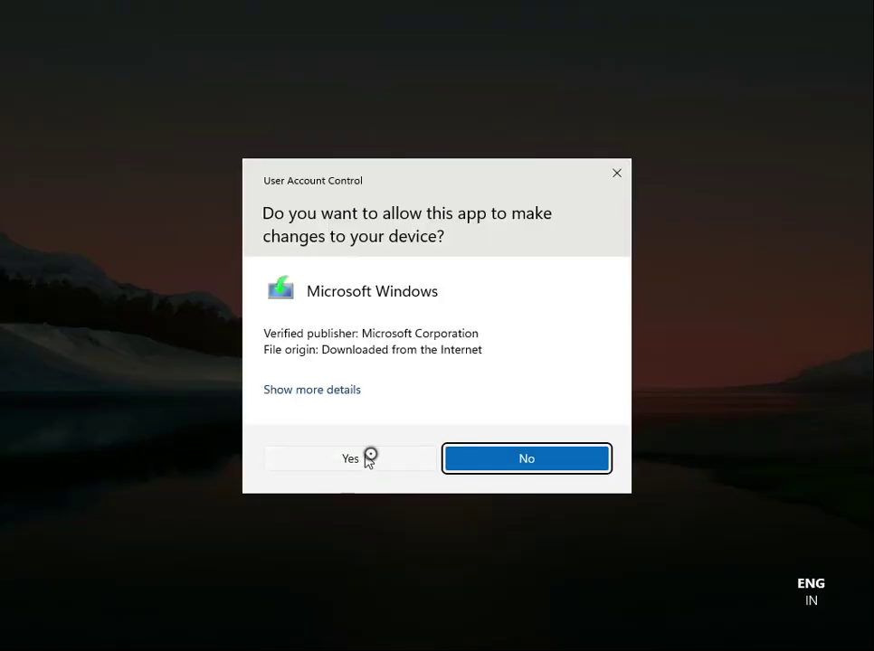
click(351, 459)
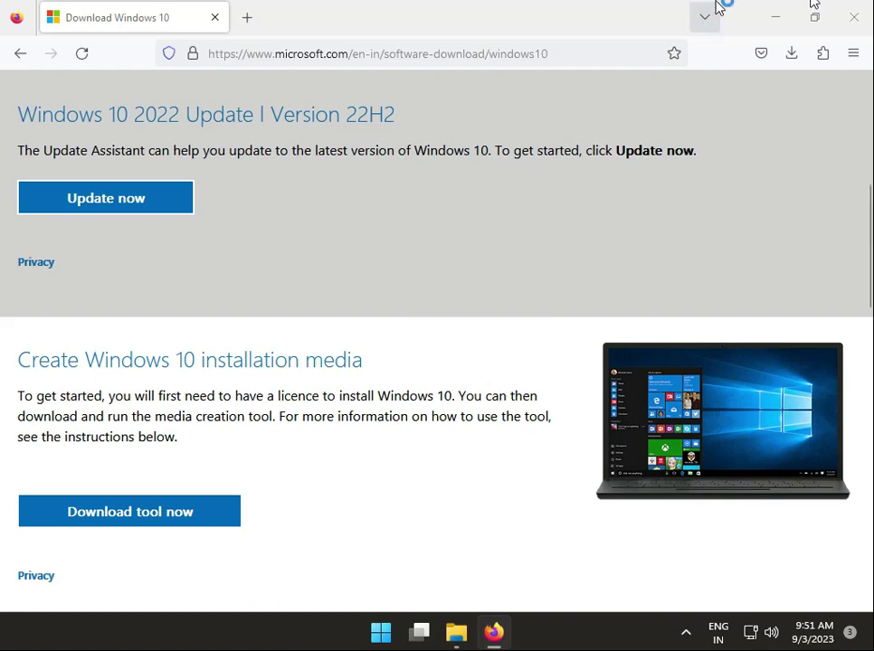
click(853, 16)
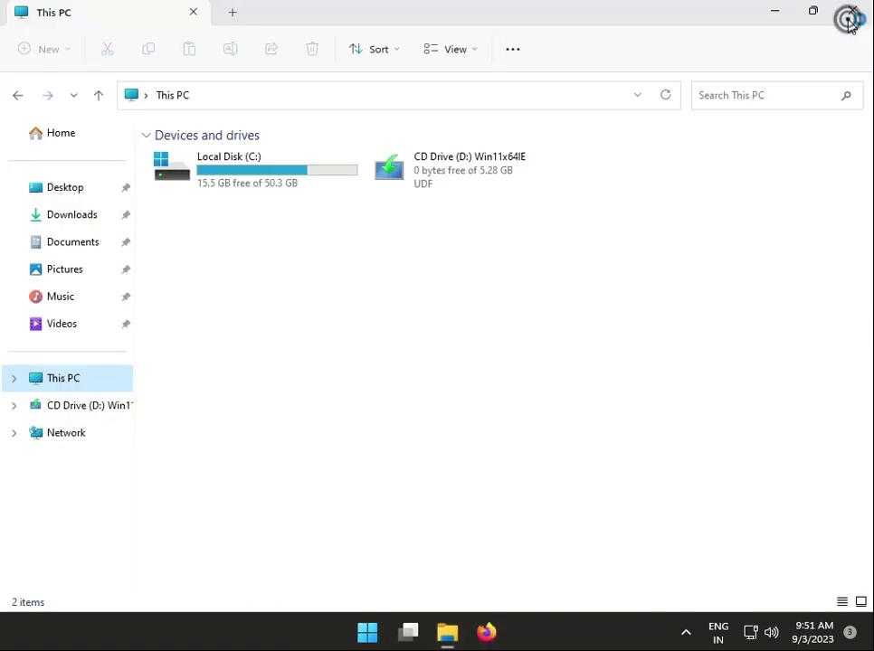
click(850, 16)
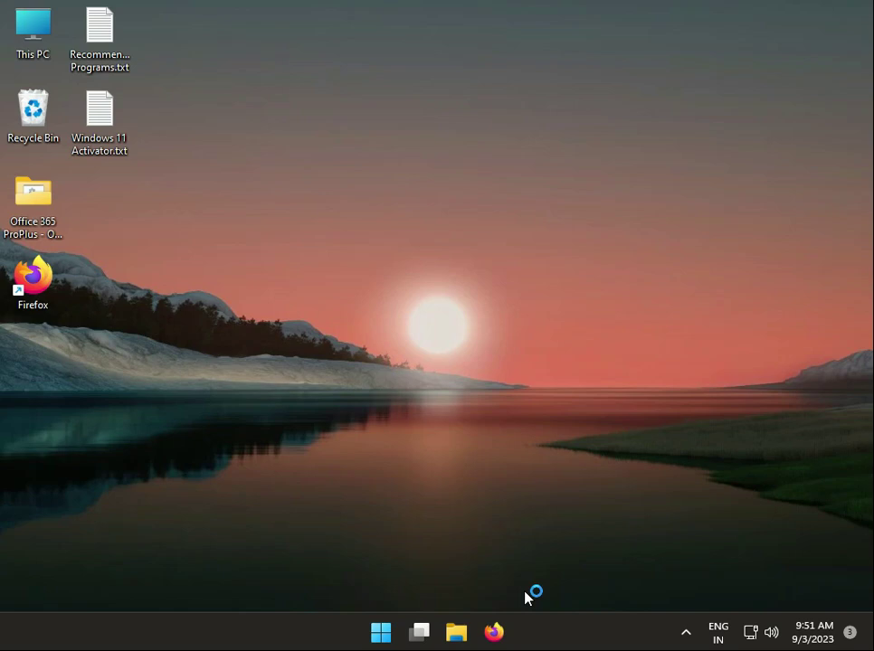